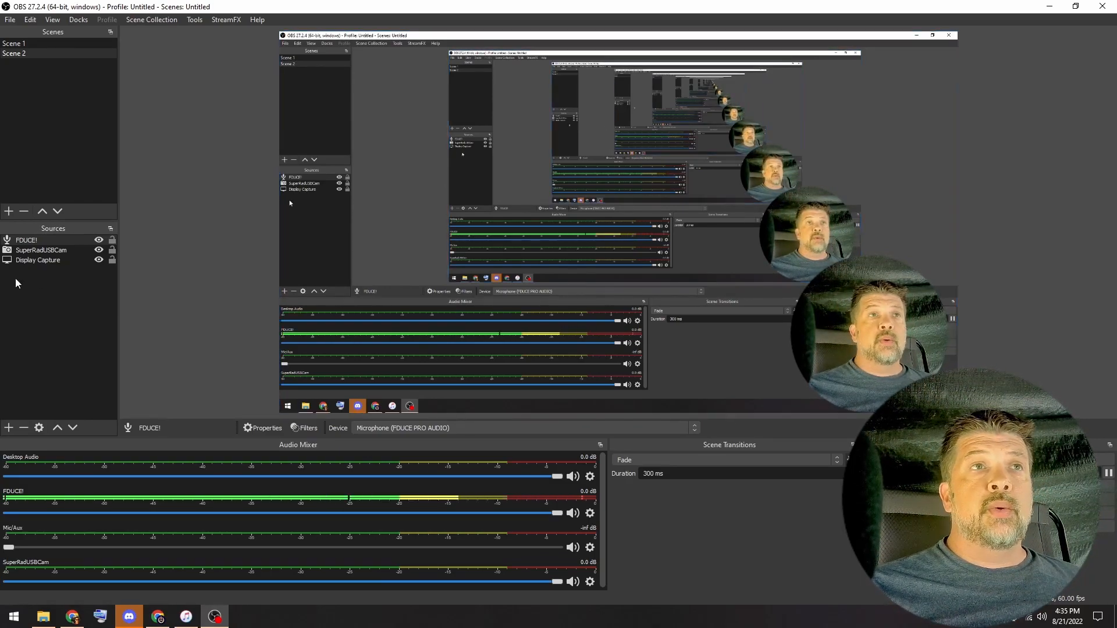
- Add a new browser source to Scene 2, keeping the suggested name Browser
right_click(43, 291)
mouse_move(54, 298)
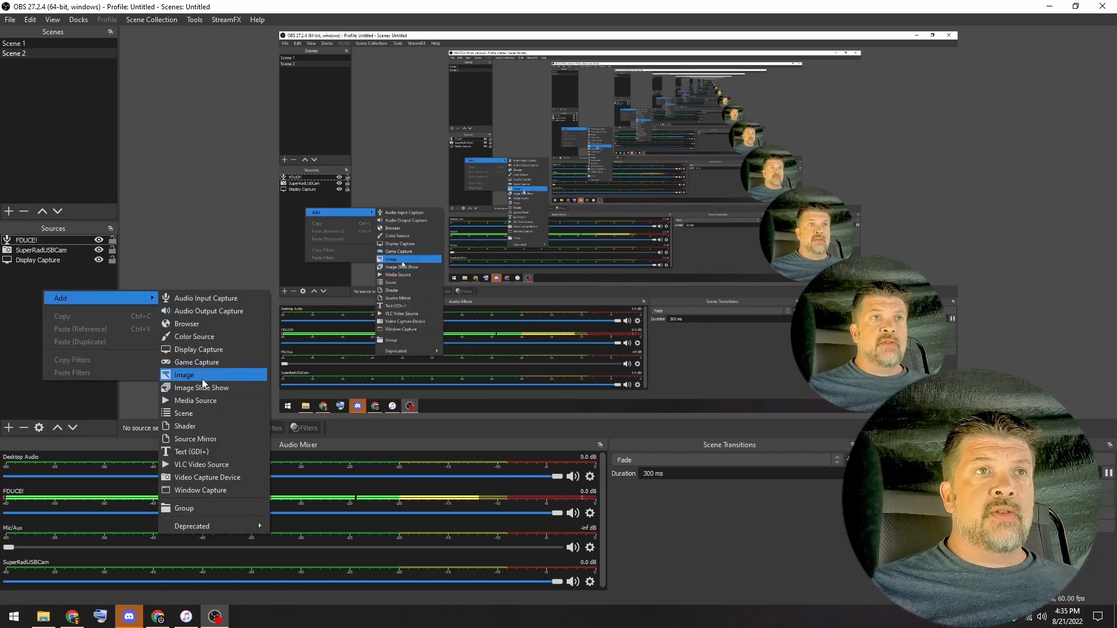
click(207, 324)
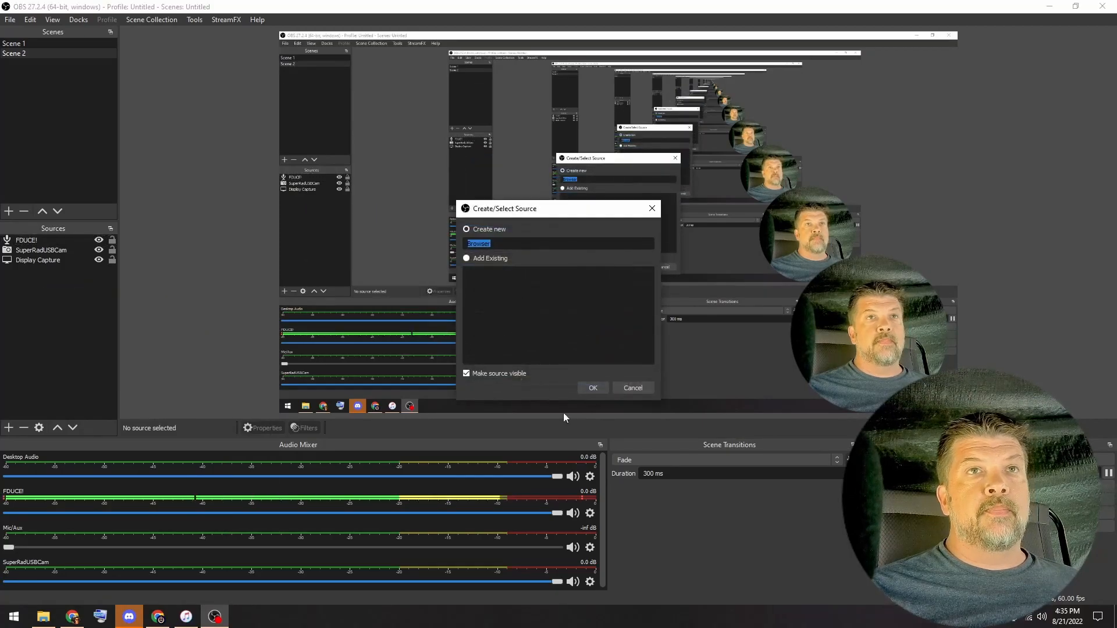
click(594, 388)
drag(473, 461, 302, 436)
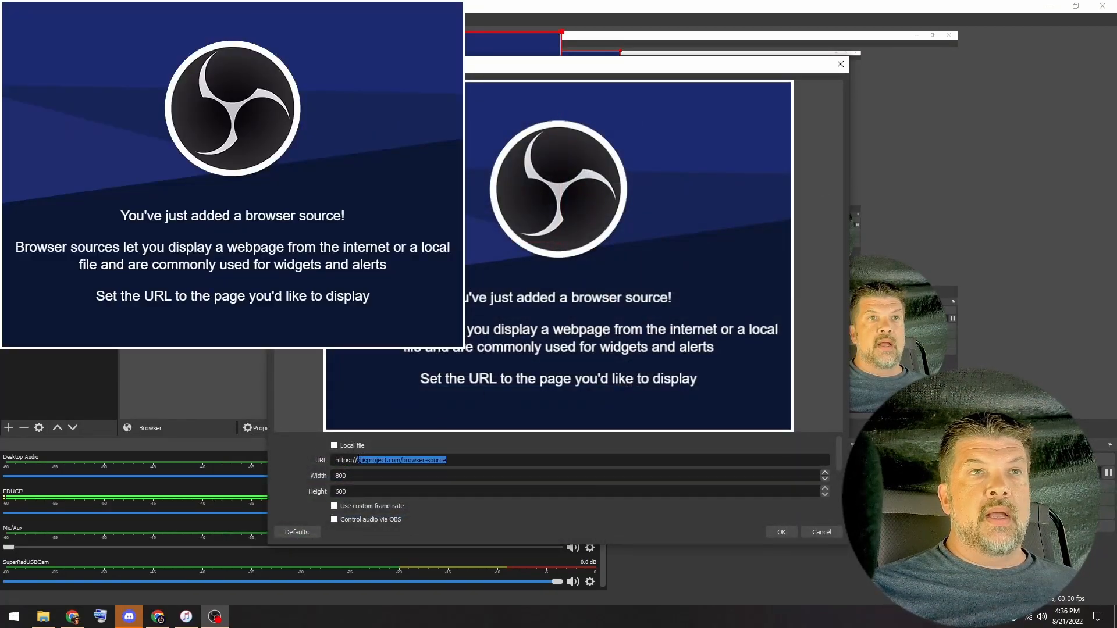
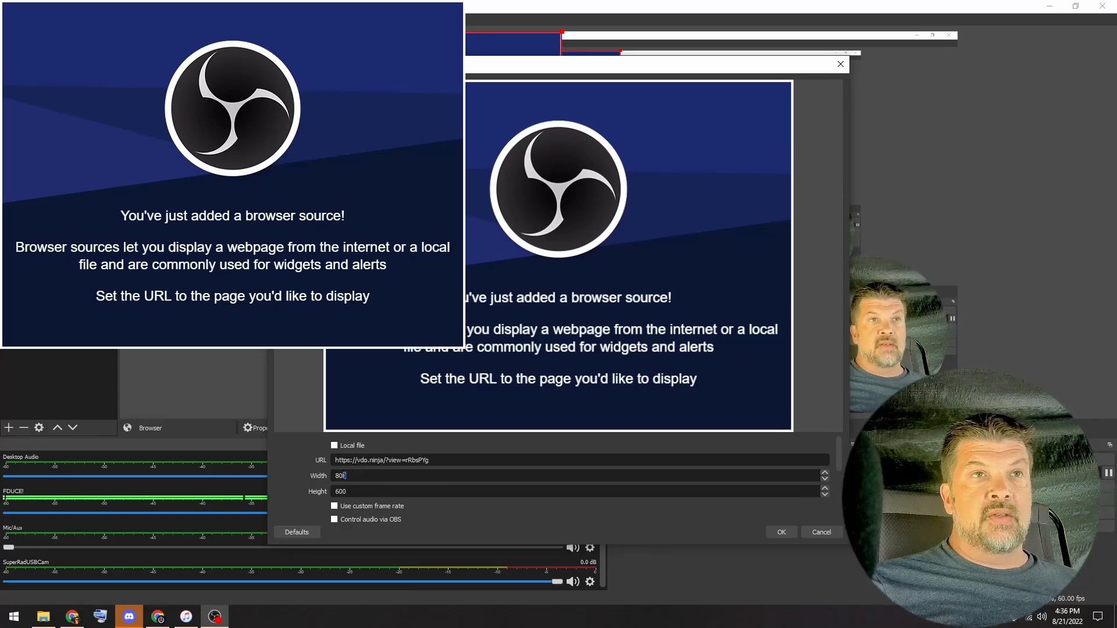
text(1280)
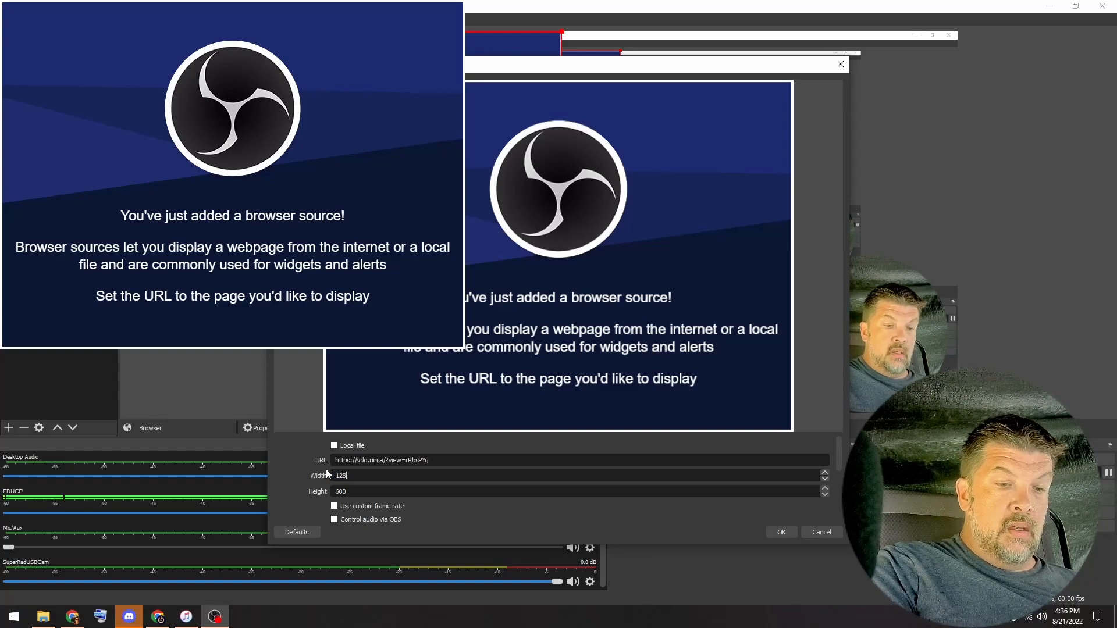
text(720)
key(Tab)
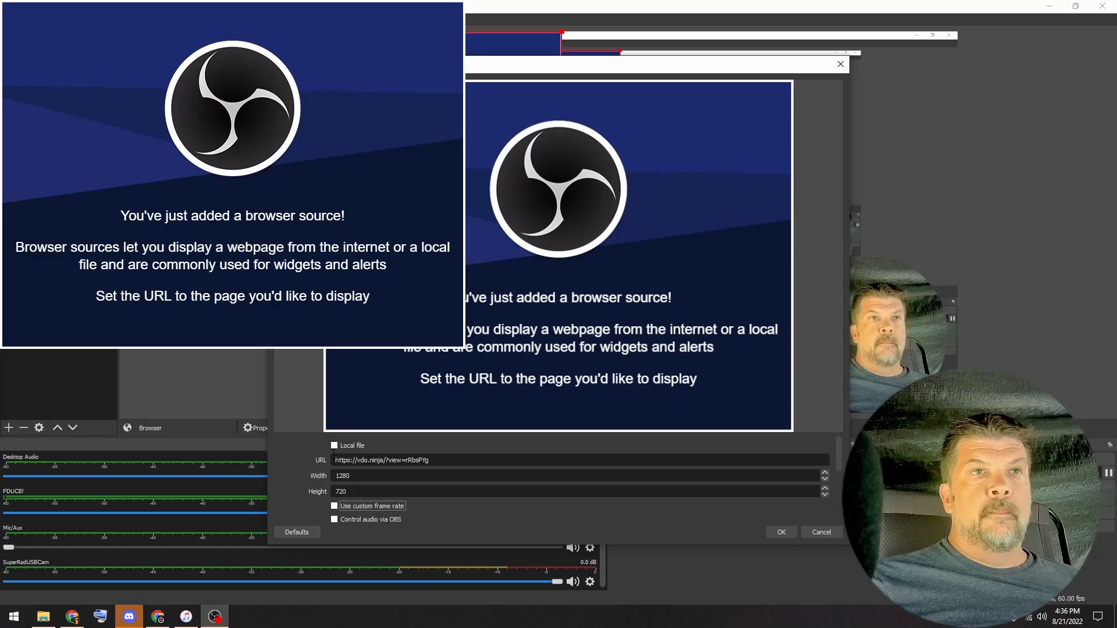
click(781, 533)
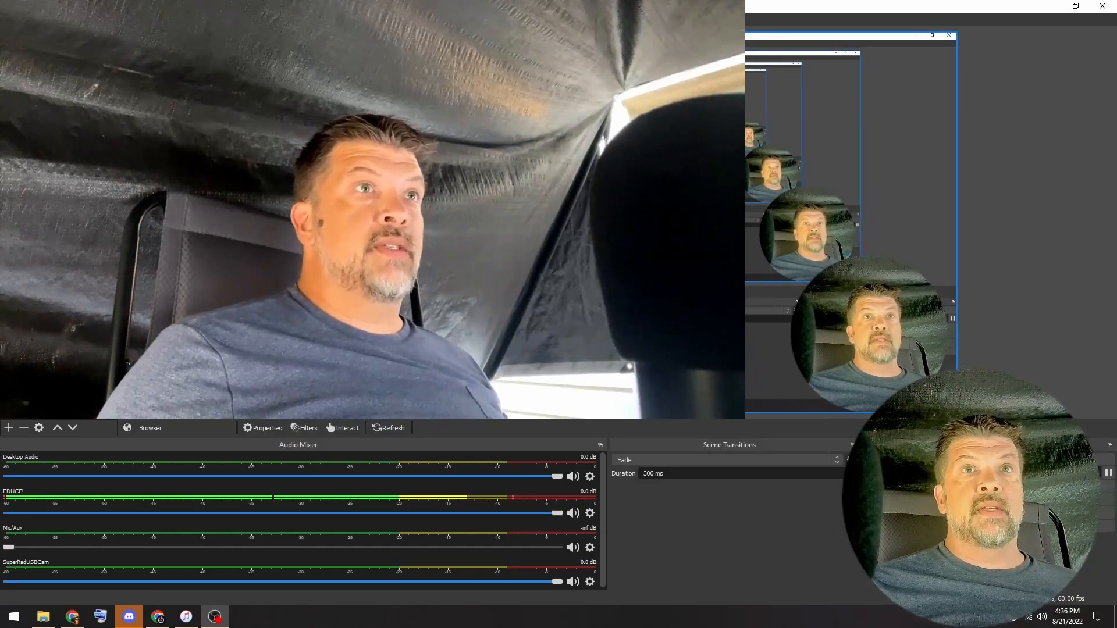
- Shrink the Browser camera feed and place it in the lower part of the scene, beside the circular webcam picture
drag(731, 286, 525, 301)
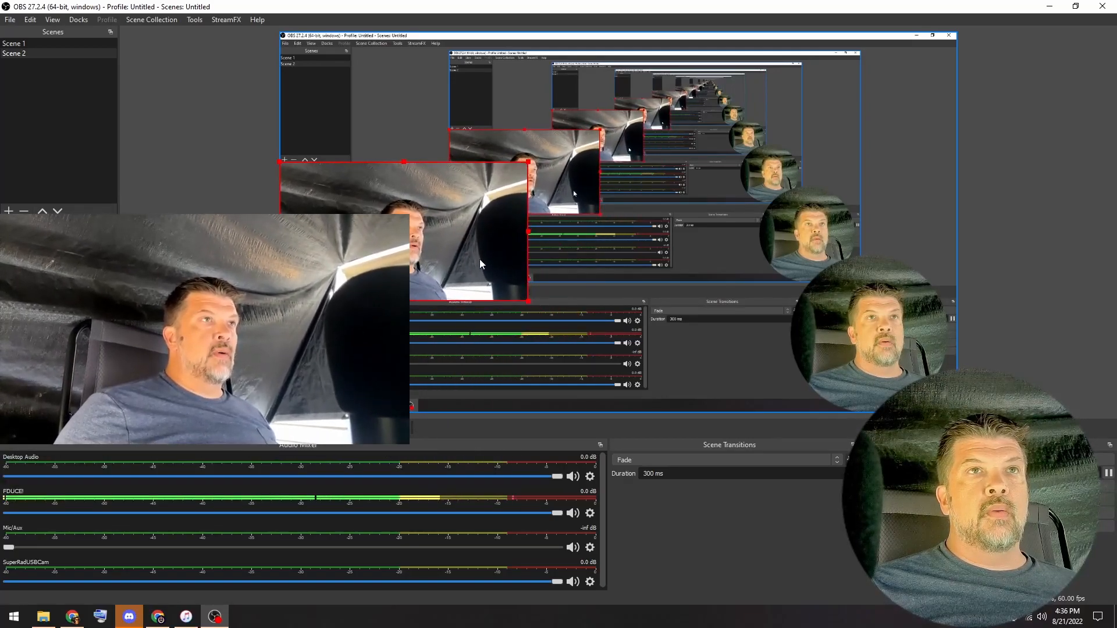
drag(442, 241, 688, 342)
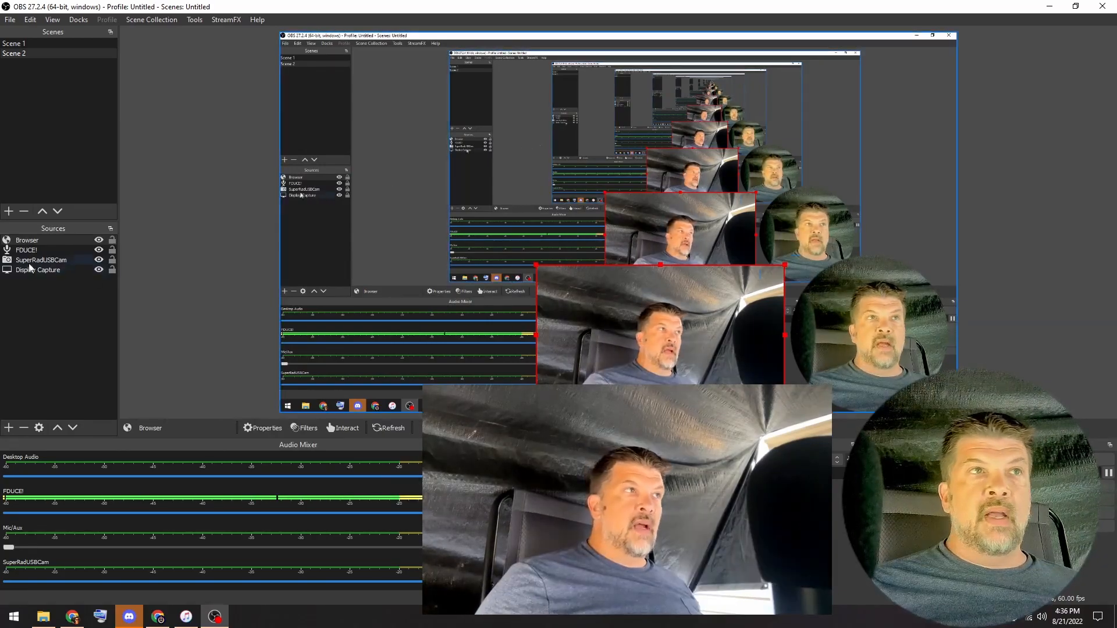
- Add an Image Mask/Blend effect filter to the Browser source, using download.png as the circular mask image
right_click(33, 241)
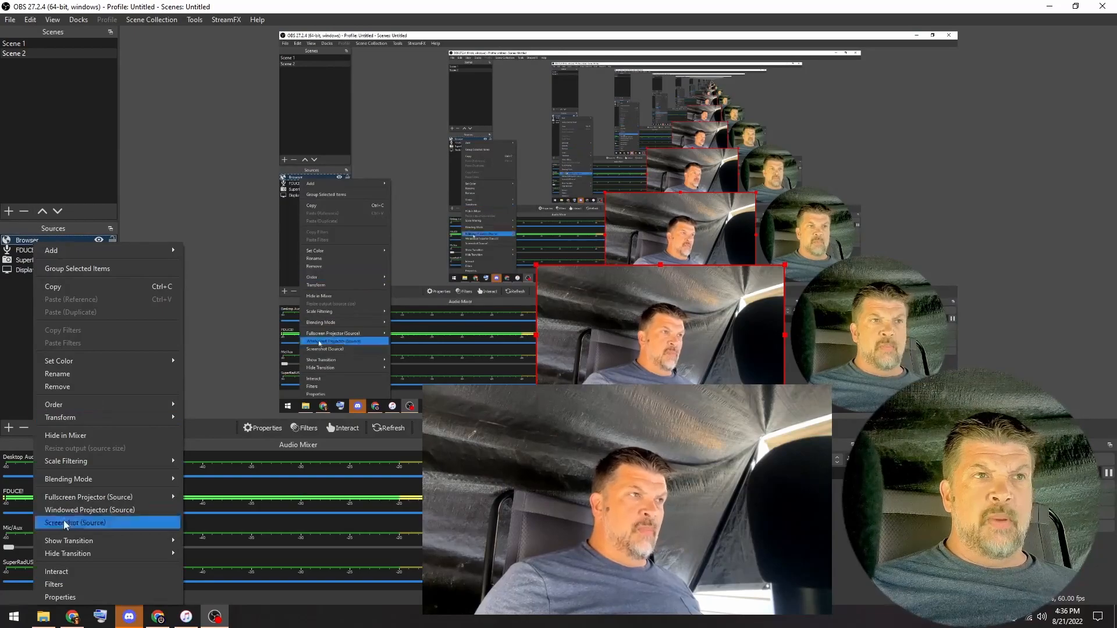
click(58, 584)
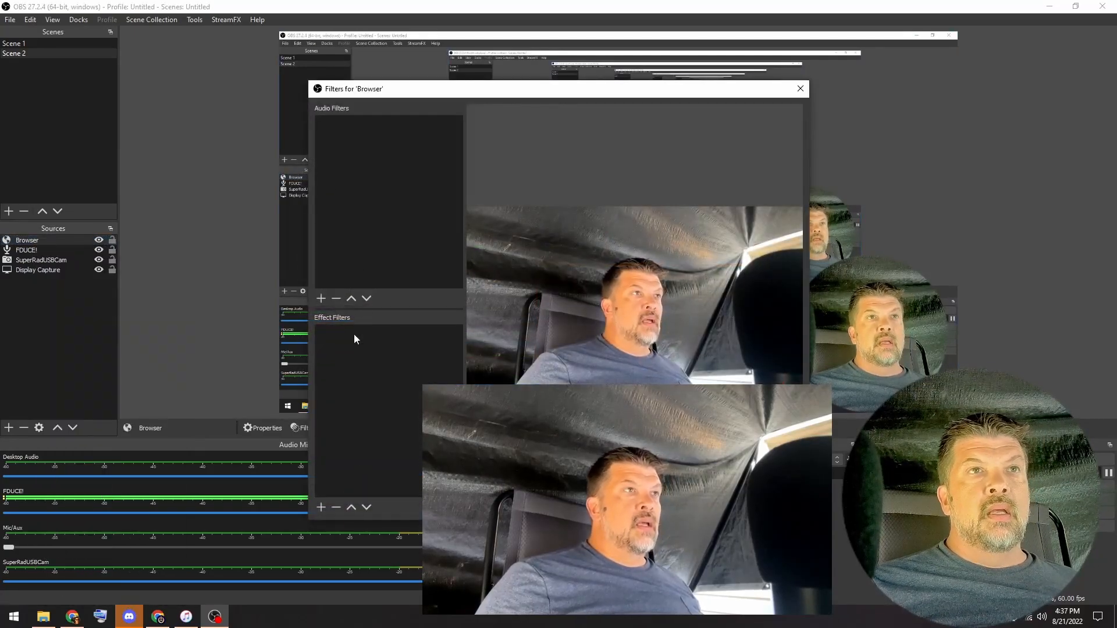
click(321, 507)
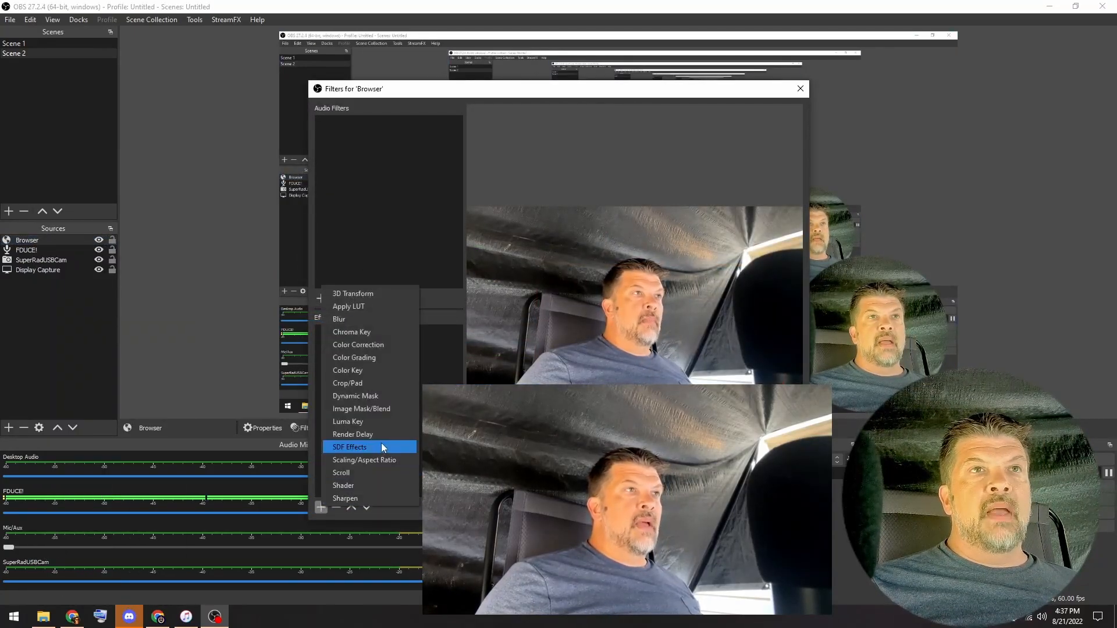
click(400, 411)
click(549, 325)
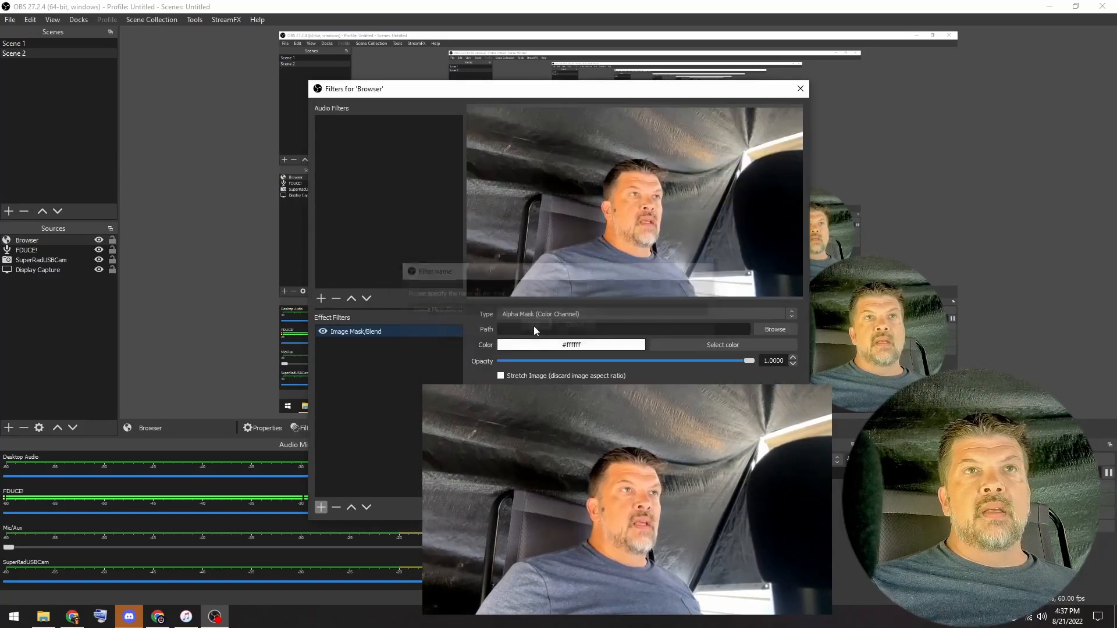
click(775, 329)
double_click(441, 282)
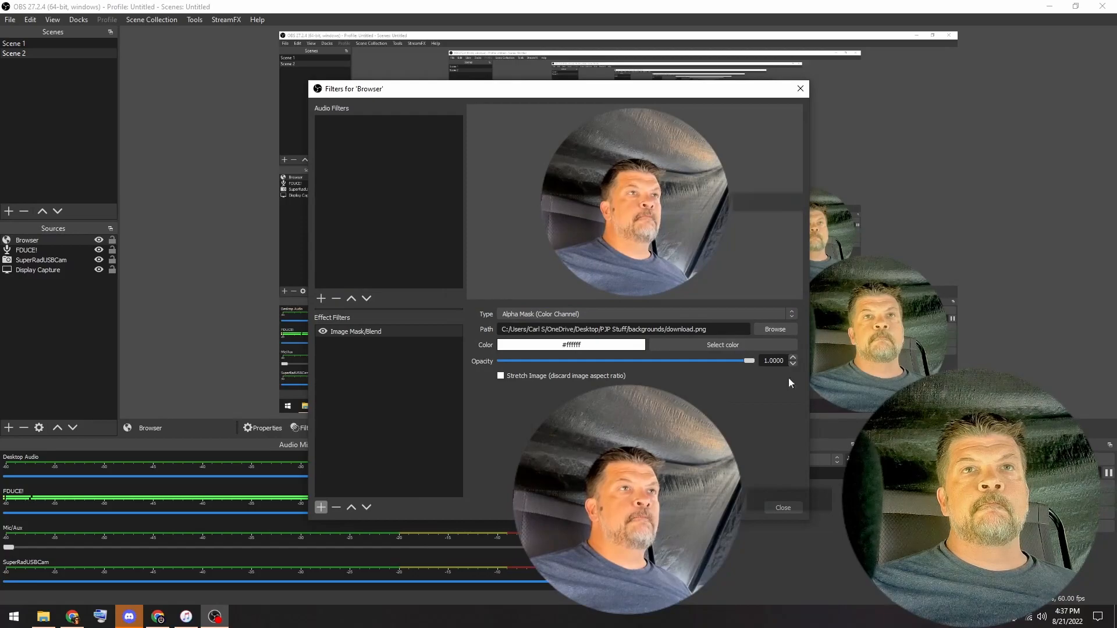
click(779, 507)
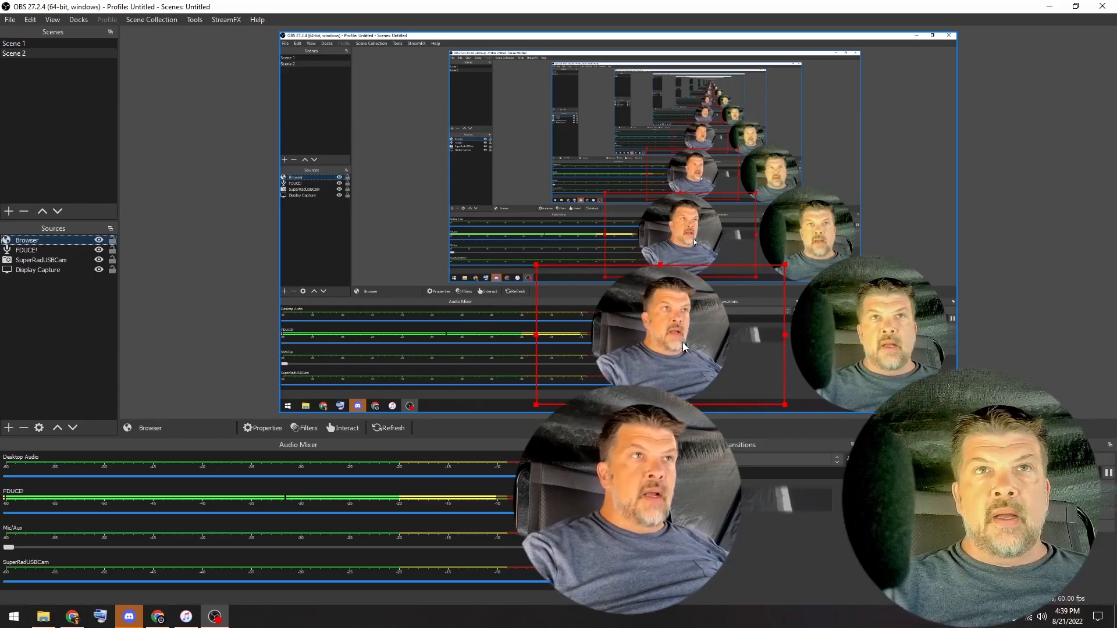
- Add a second browser source to the scene, keeping the suggested name Browser 2
click(30, 285)
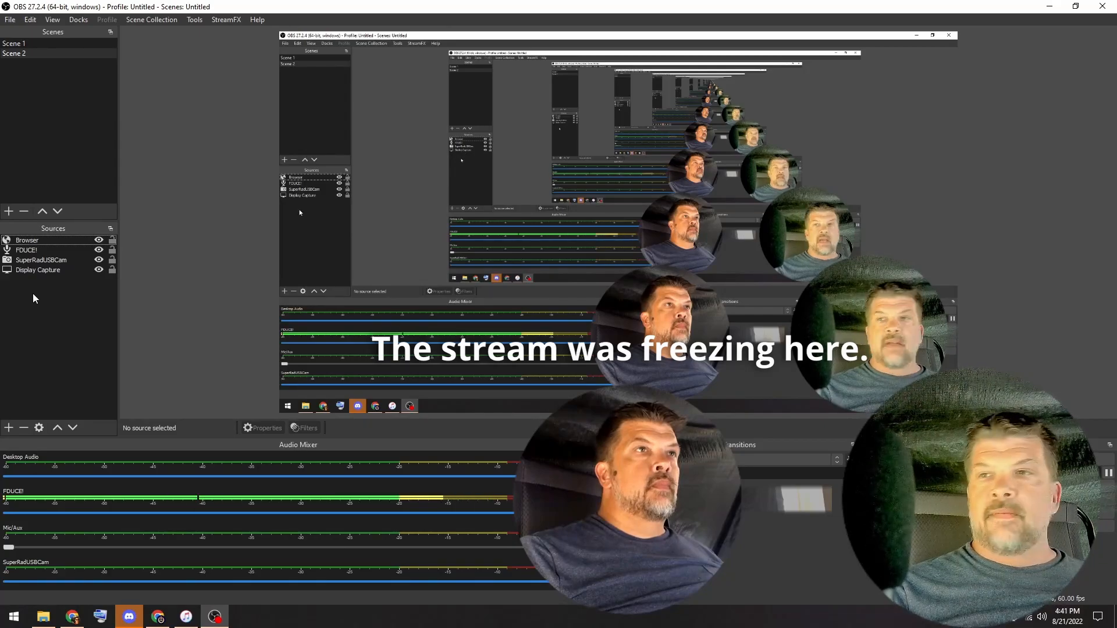
right_click(46, 291)
mouse_move(81, 297)
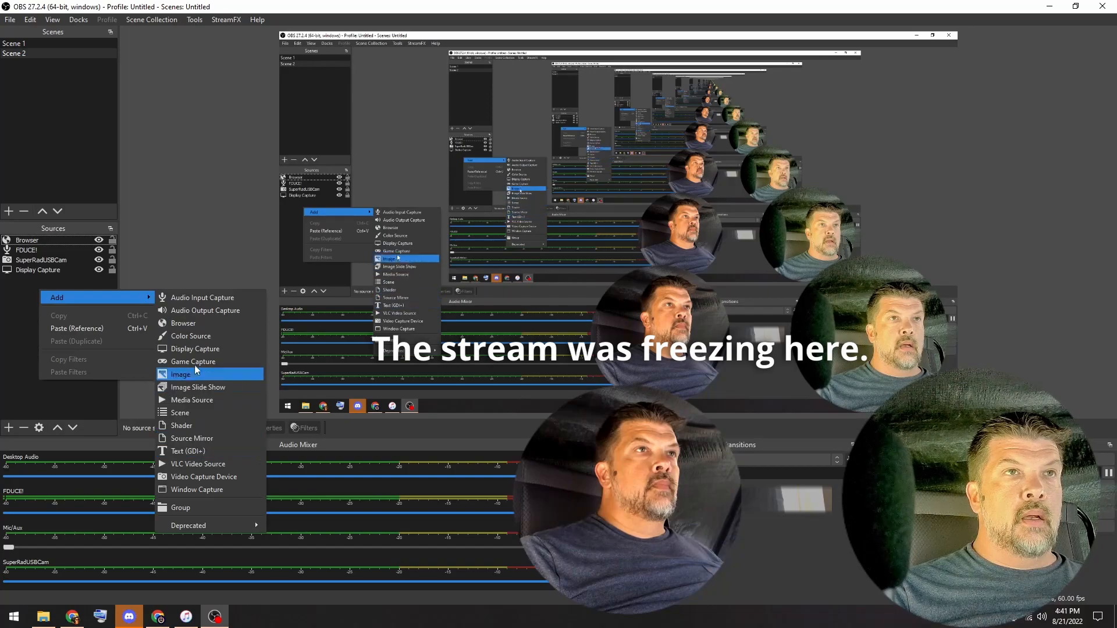
click(199, 324)
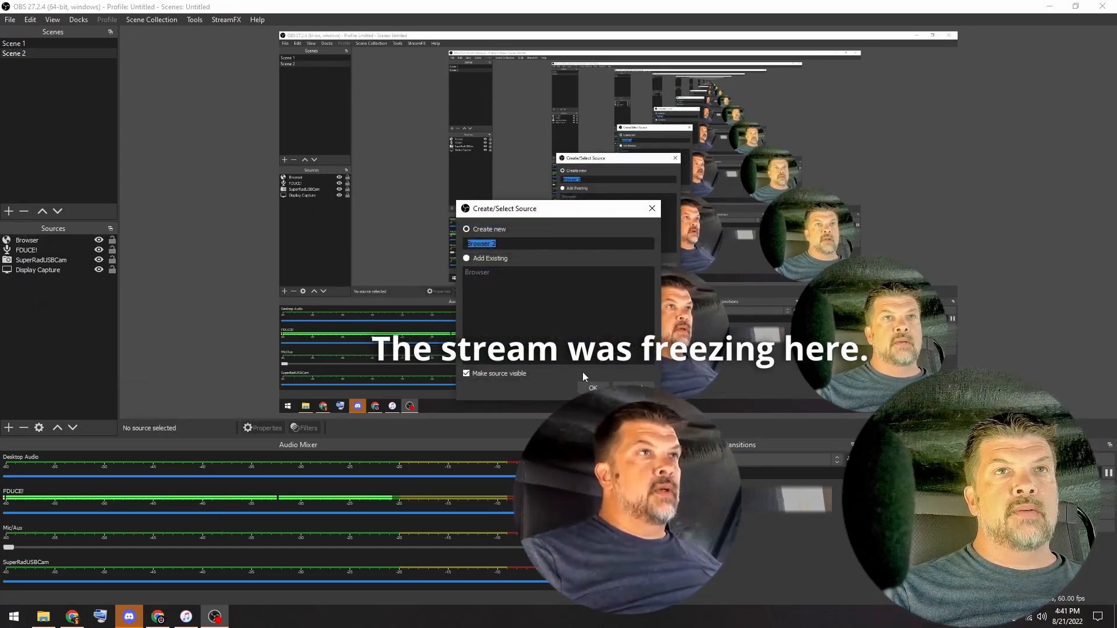
click(589, 386)
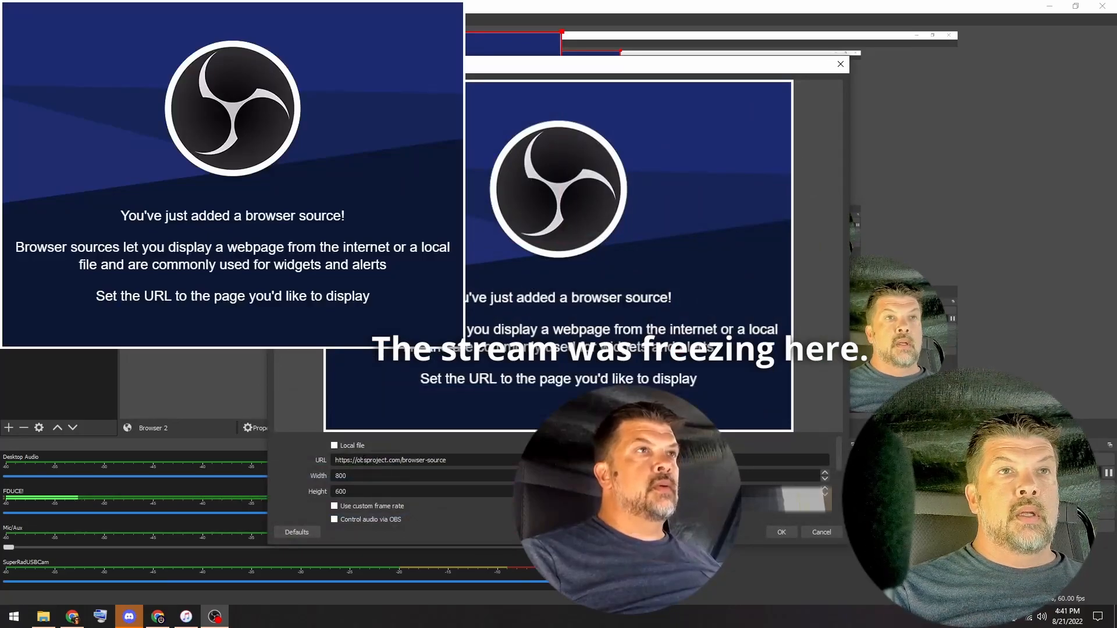
- Paste the copied link as the URL of Browser 2 and set its size to 1280 by 720
triple_click(357, 460)
key(Tab)
text(1280)
key(Tab)
text(720)
click(781, 531)
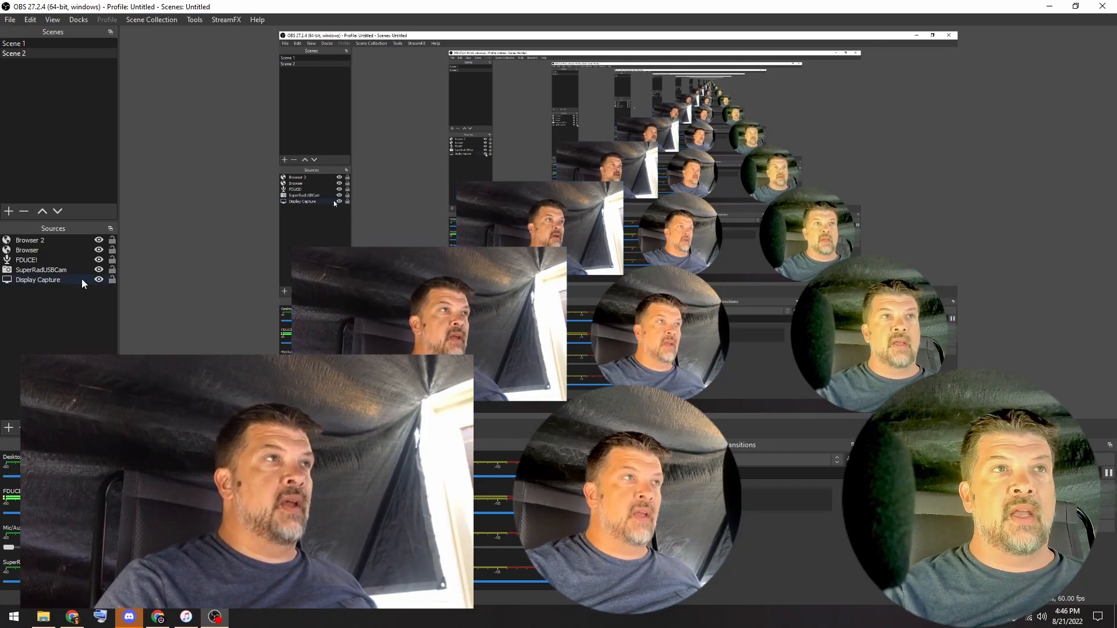
- Apply the circular image mask filter to the Browser 2 source and close its filters
right_click(47, 240)
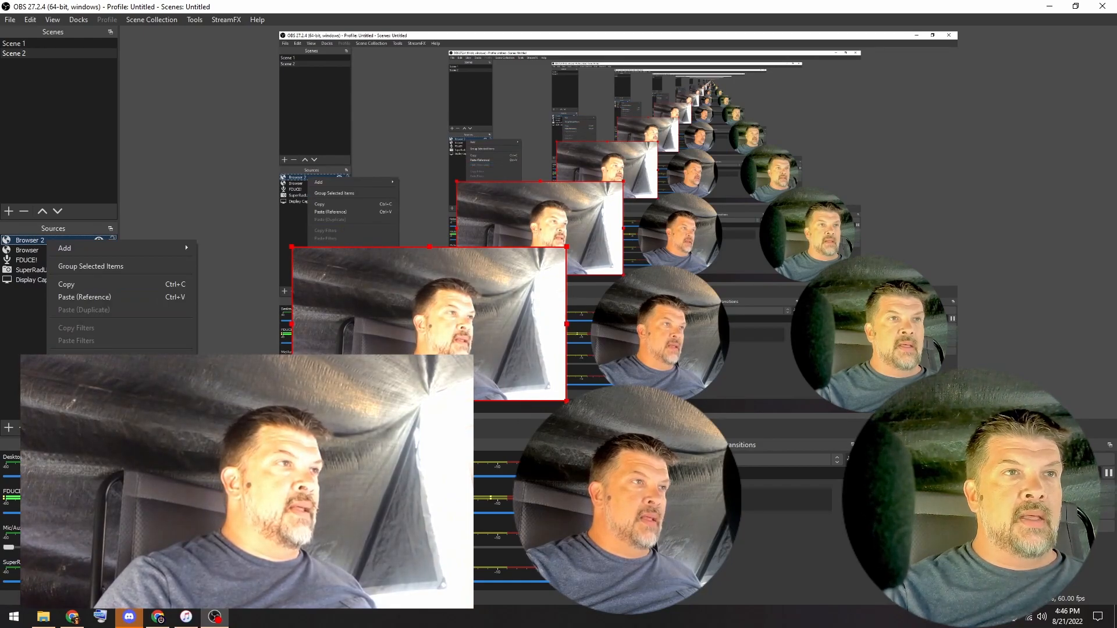
click(82, 573)
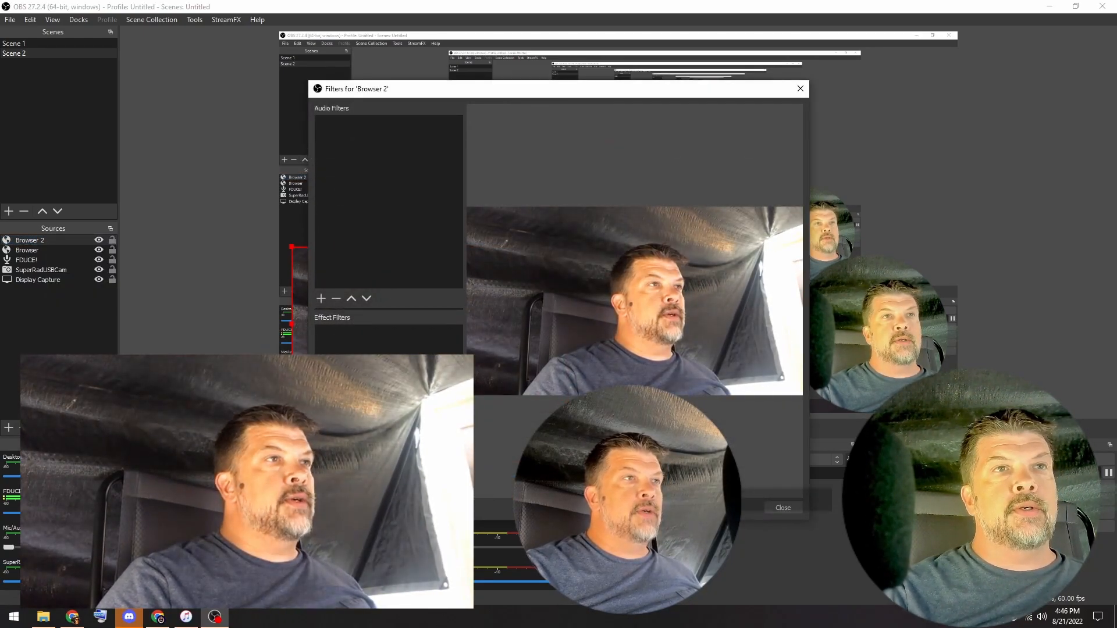
click(769, 504)
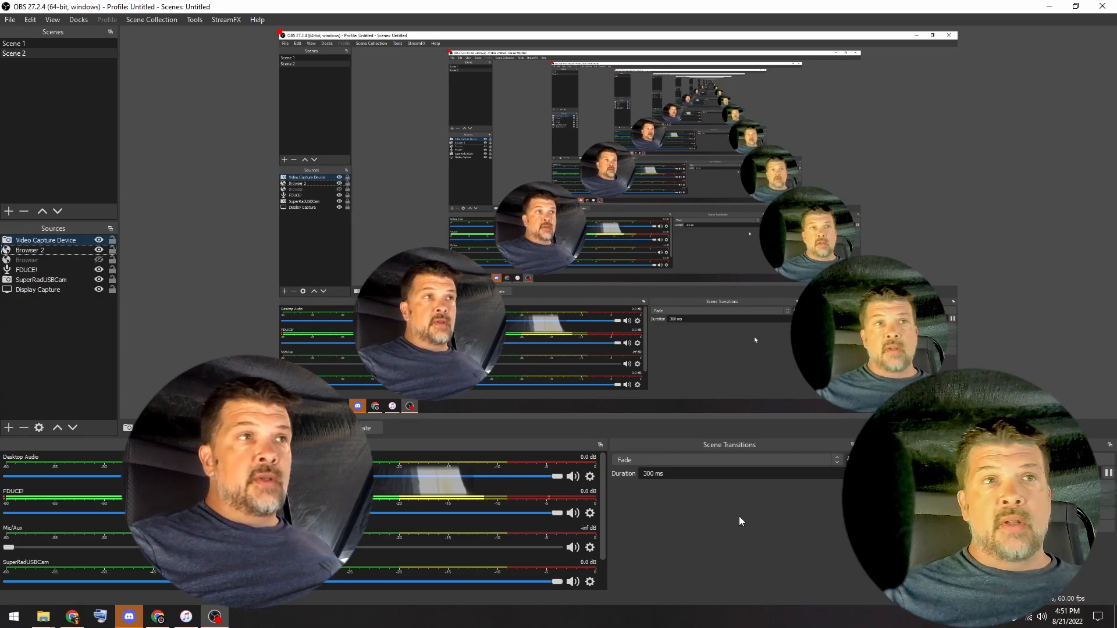
- Switch to Chrome and search the web for elgato webcam in a new tab
click(157, 616)
click(457, 9)
click(458, 28)
text(e)
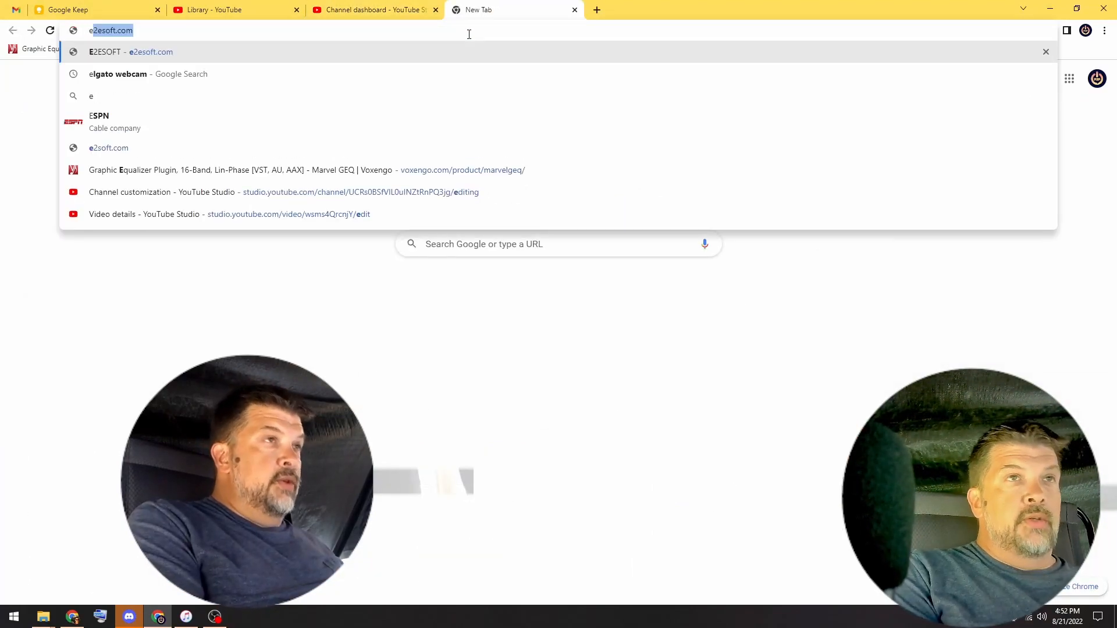
text(lgato)
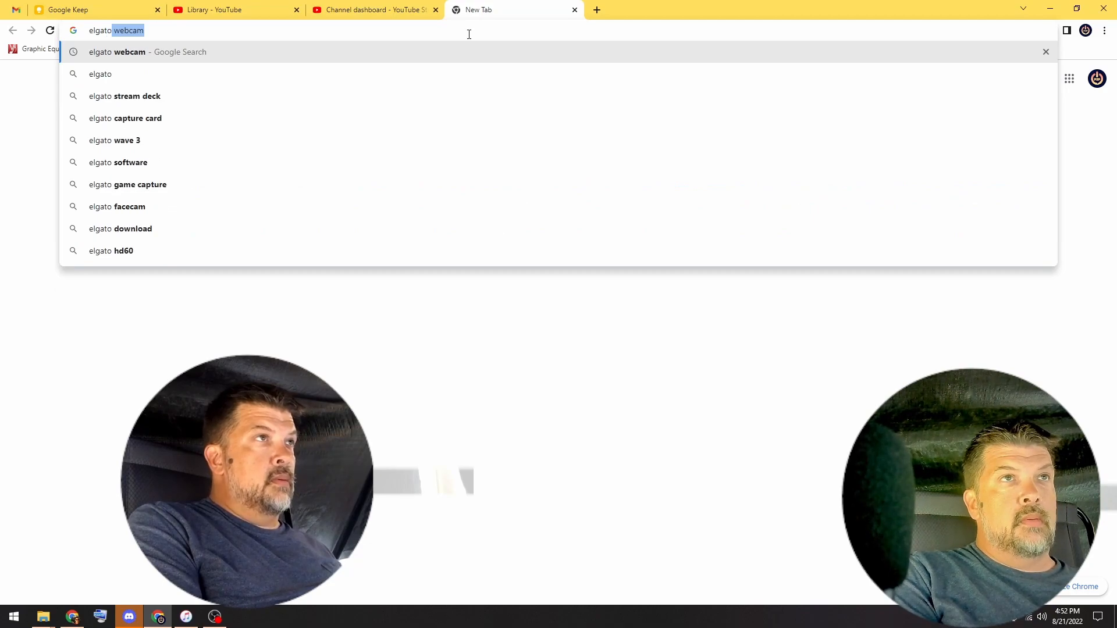
key(Return)
- Go to the downloads page of the Elgato site and show all available downloads
scroll(482, 291, down, 3)
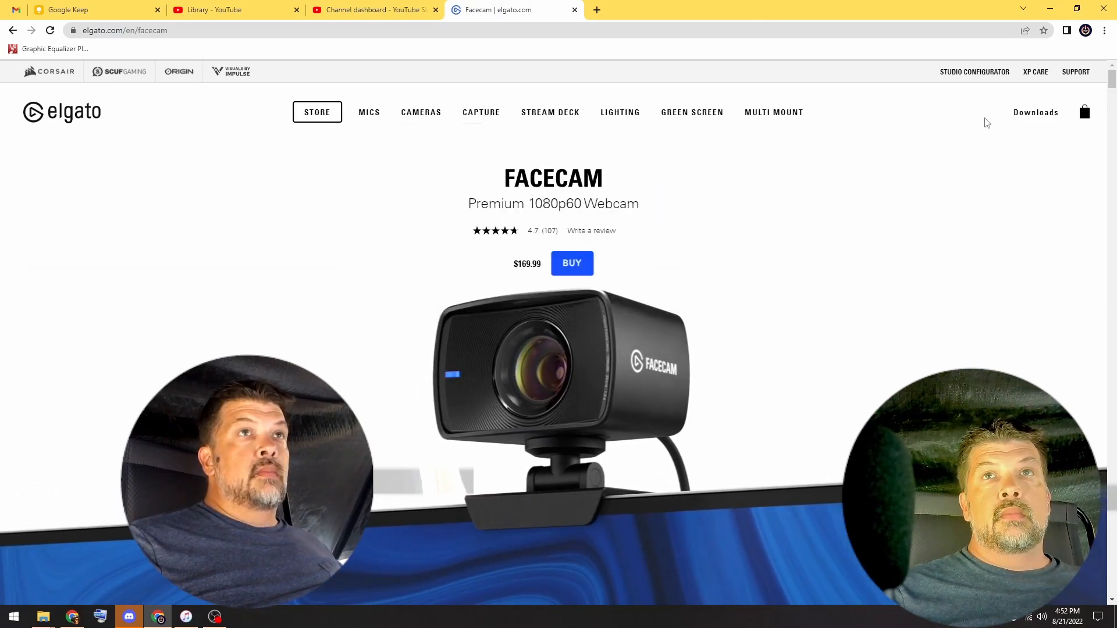
click(1028, 116)
scroll(756, 256, down, 1)
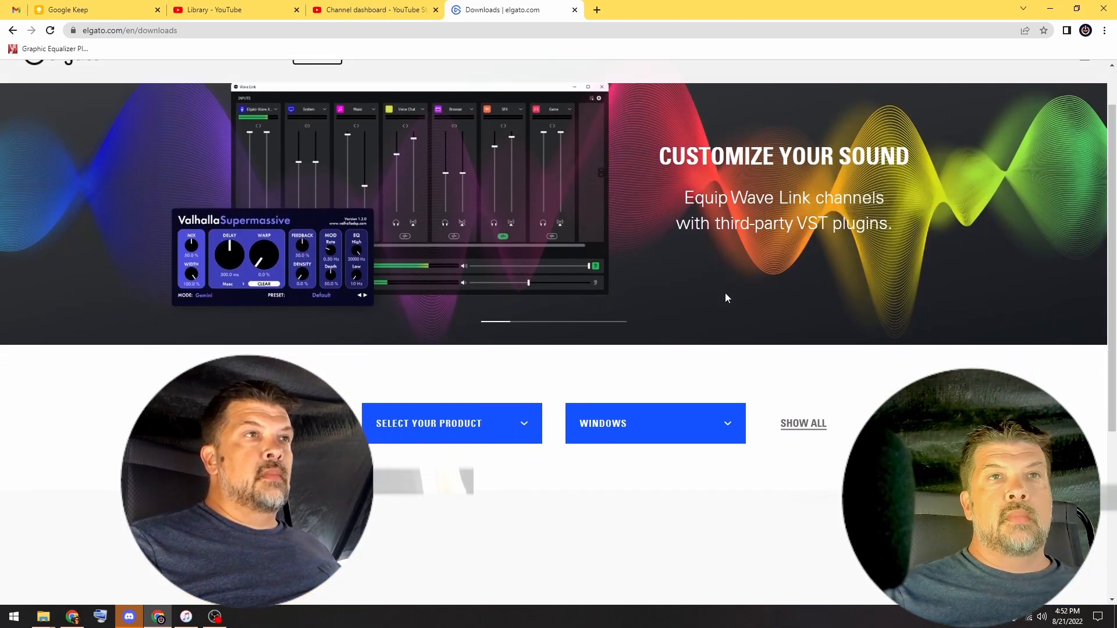
click(797, 429)
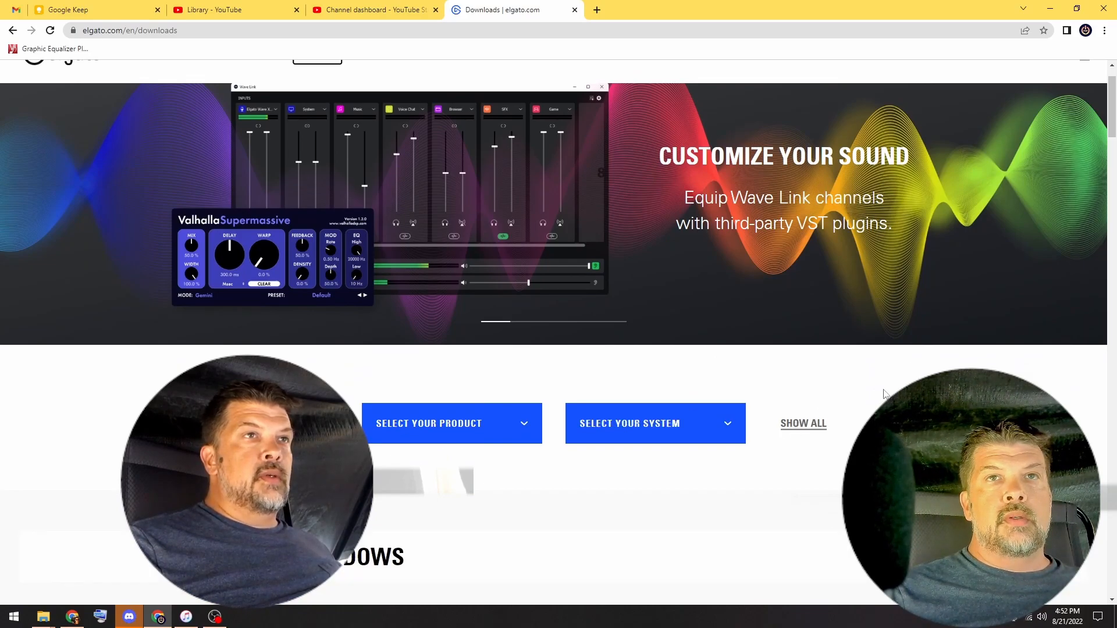
- Download the EpocCam driver for Windows and dismiss the newsletter sign-up offer
scroll(909, 326, down, 7)
scroll(877, 304, down, 7)
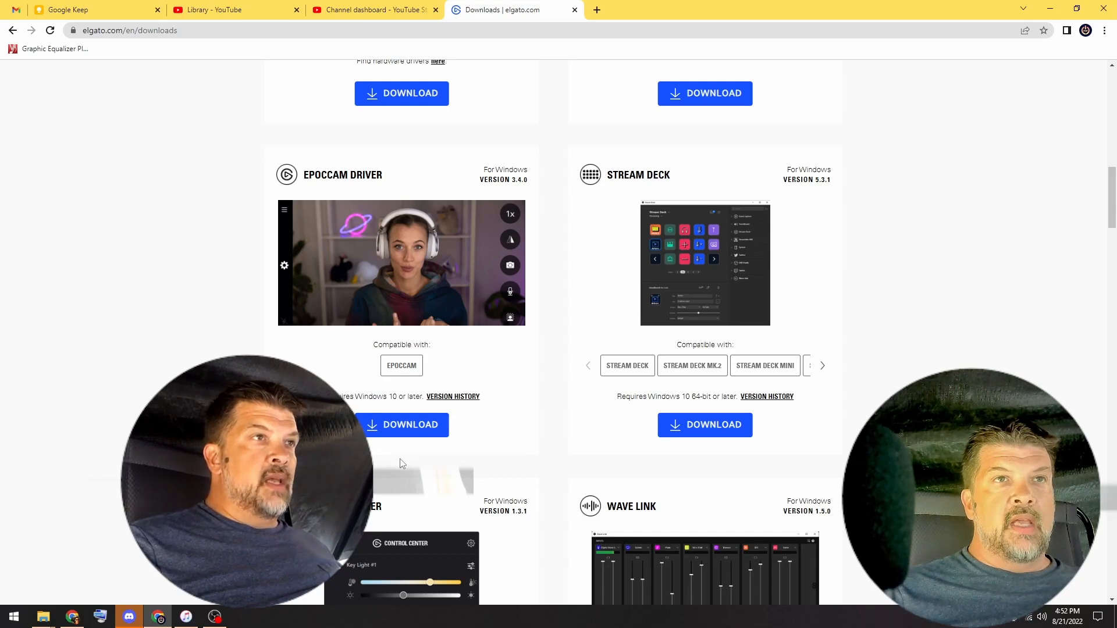
click(402, 432)
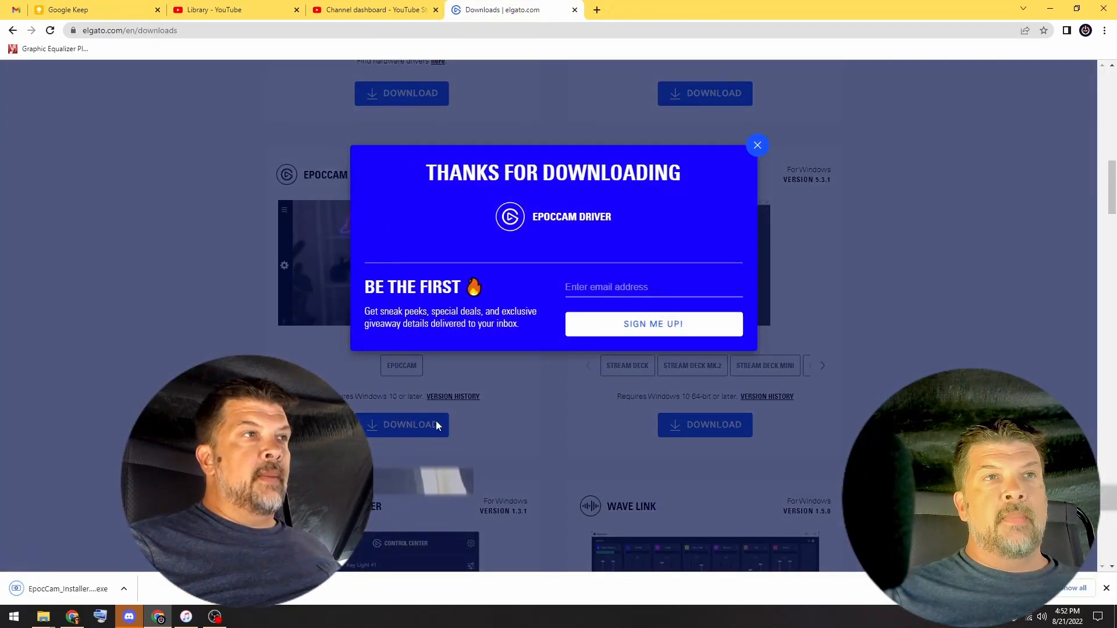
click(755, 145)
- Open the downloaded EpocCam installer and run the EpocCam drivers 3.4.0 setup through to completion
click(124, 589)
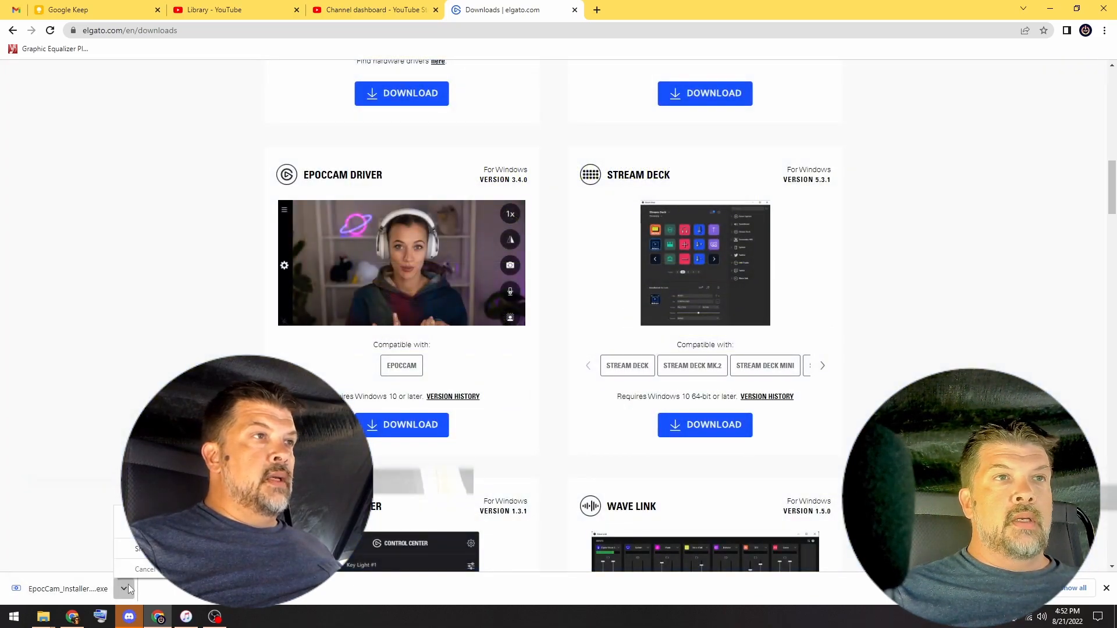
click(146, 516)
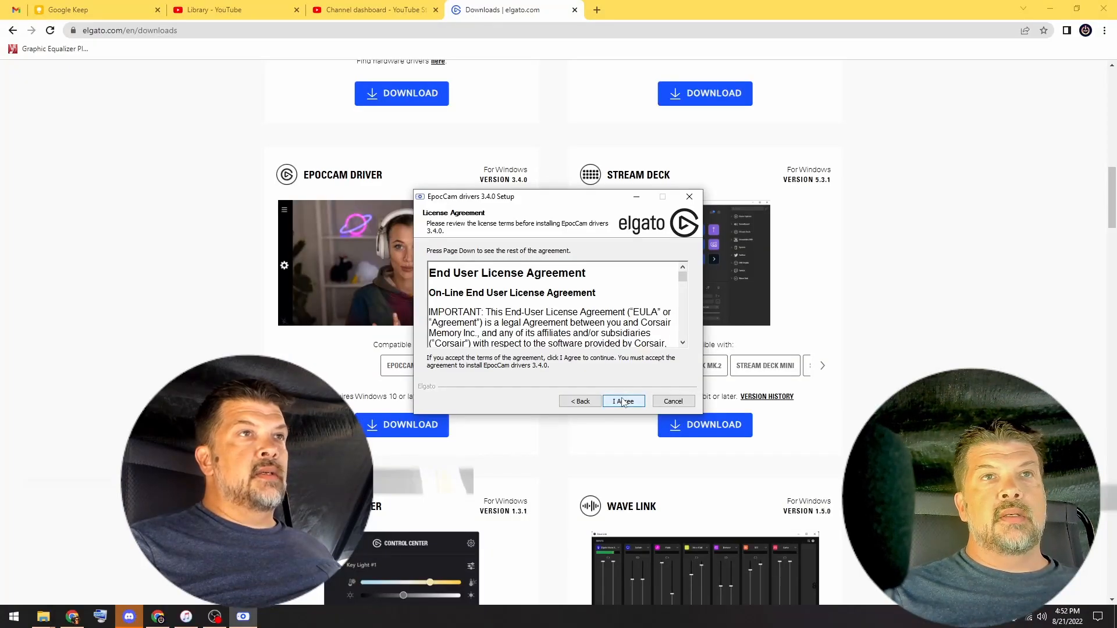
click(623, 401)
click(623, 401)
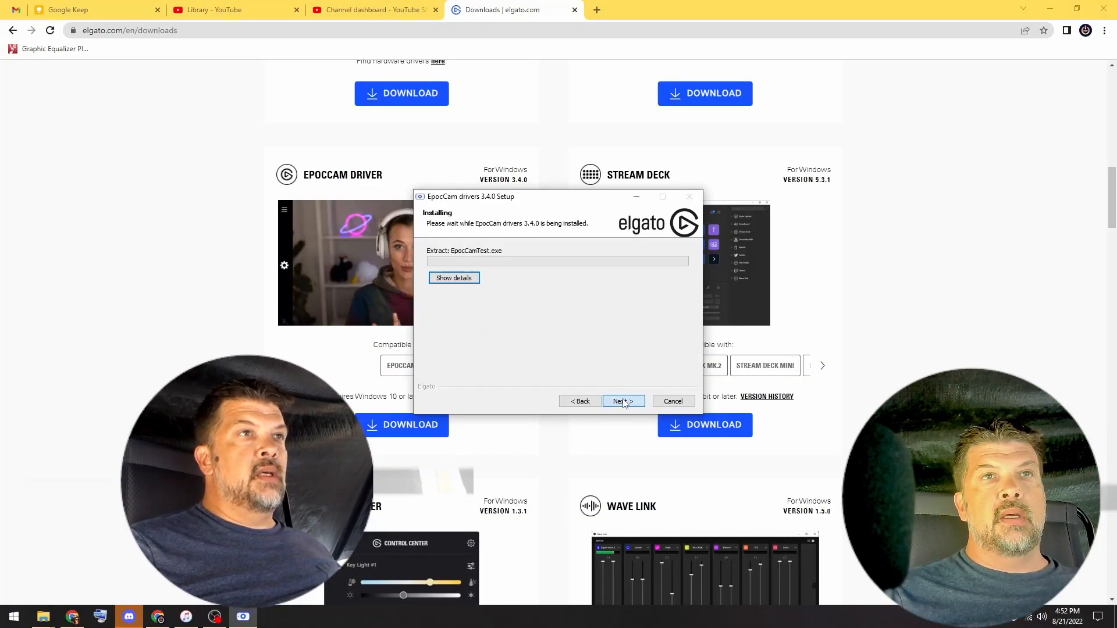
click(623, 401)
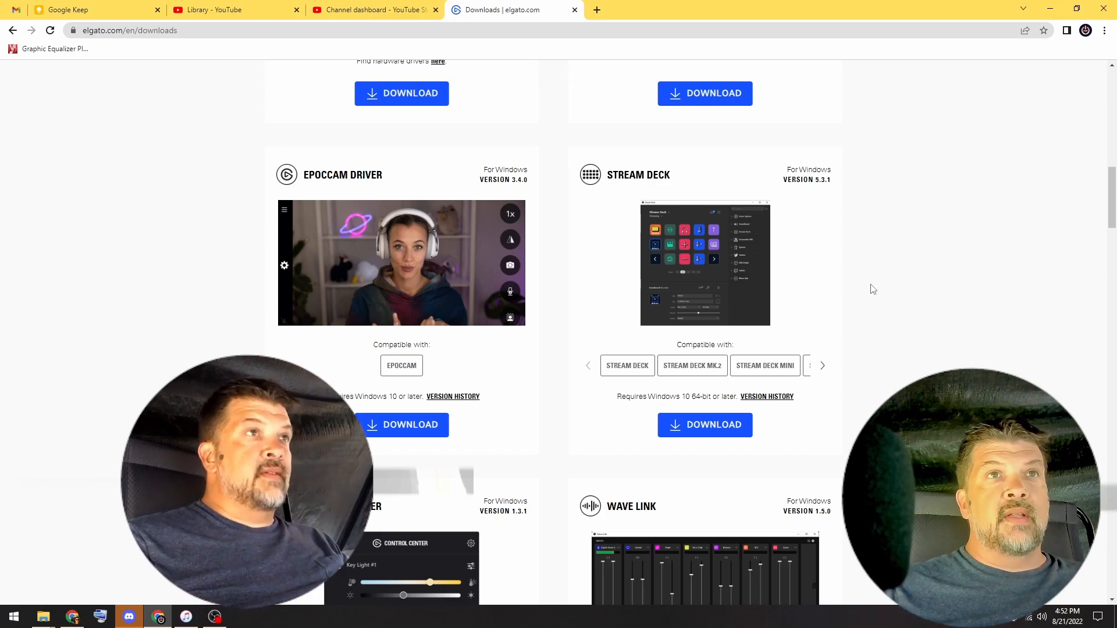
- Switch to OBS and set the Video Capture Device source to use the EpocCam Camera
click(207, 615)
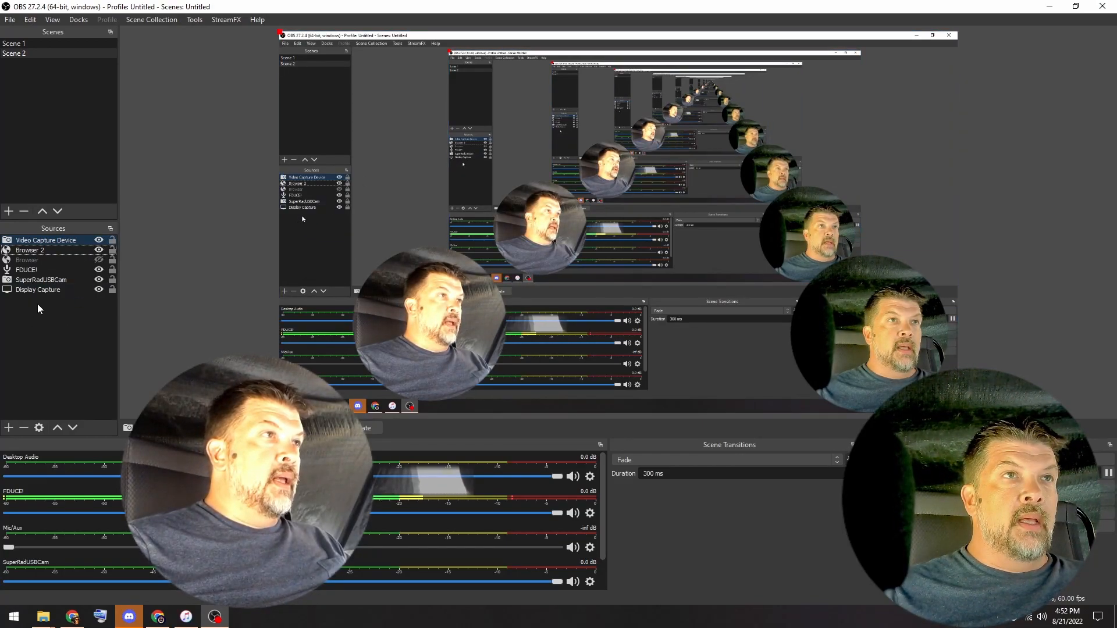
right_click(53, 239)
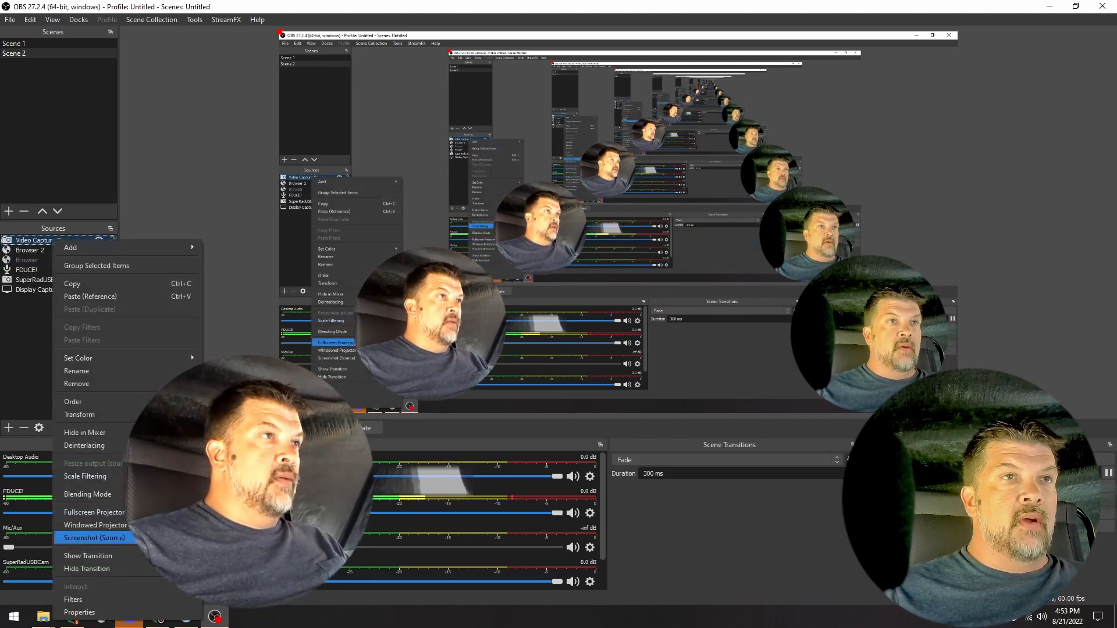
click(159, 611)
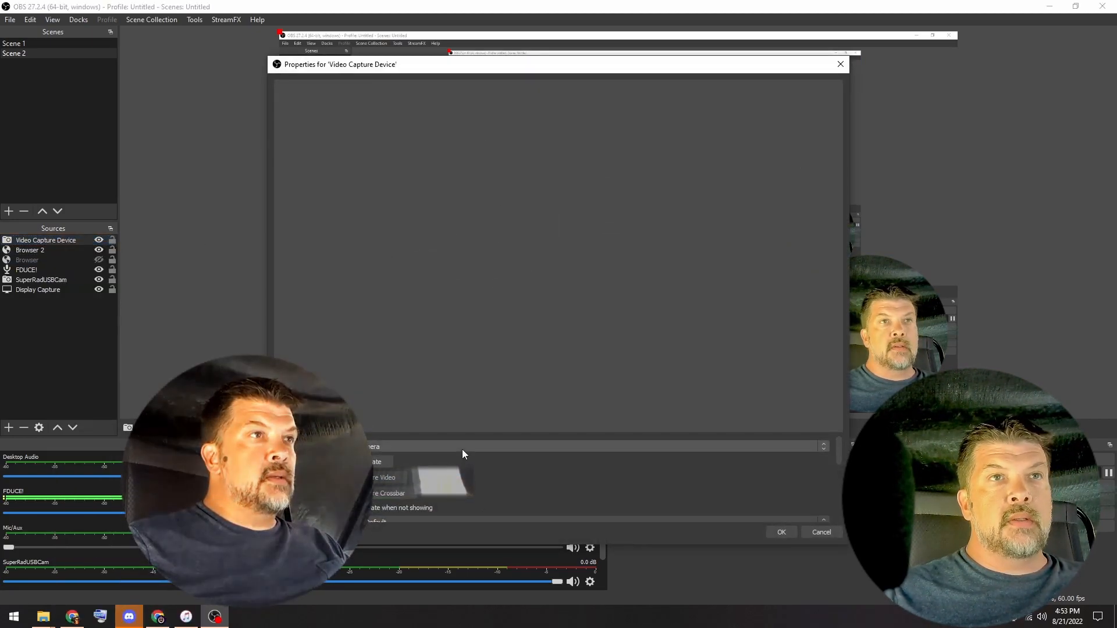
click(461, 447)
click(459, 463)
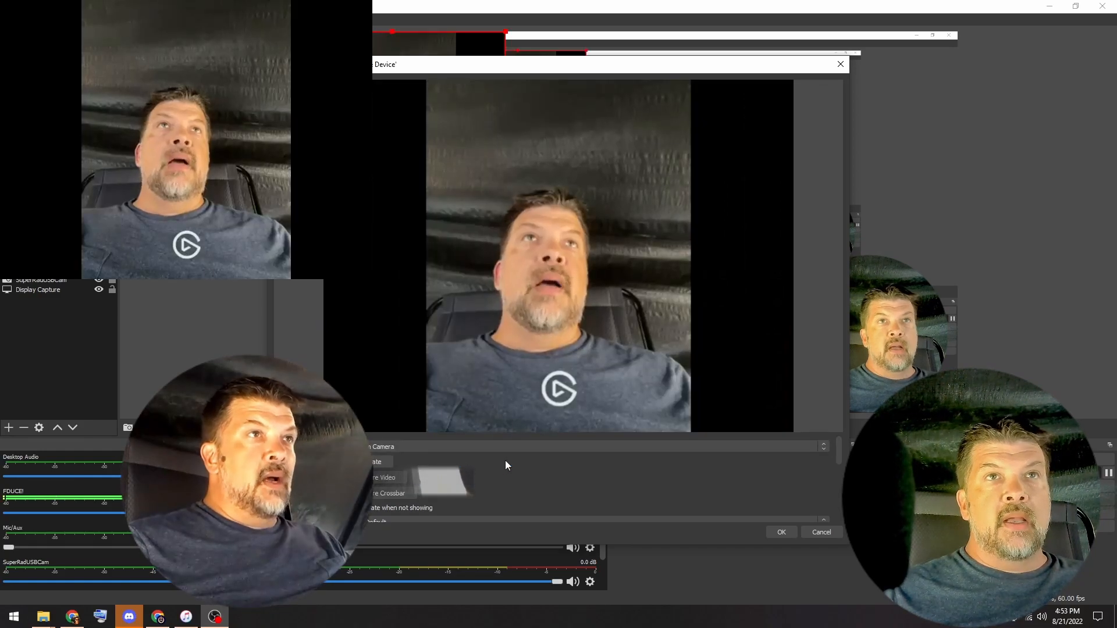
click(777, 532)
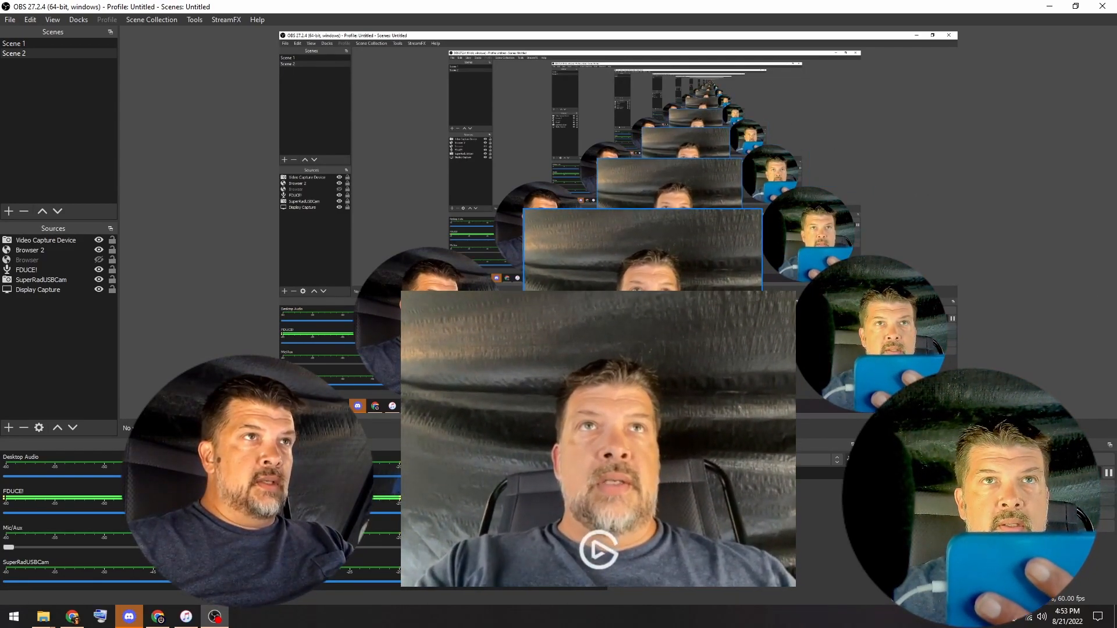
- Select the first listed resolution in the Video Capture Device's properties and apply it
click(55, 238)
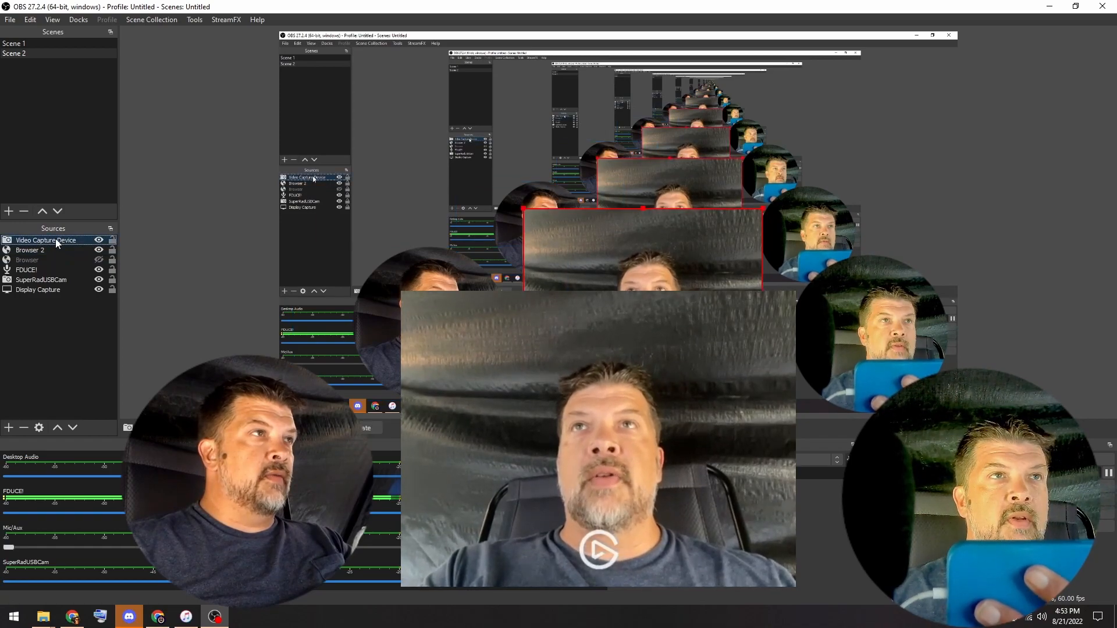
right_click(54, 238)
click(167, 612)
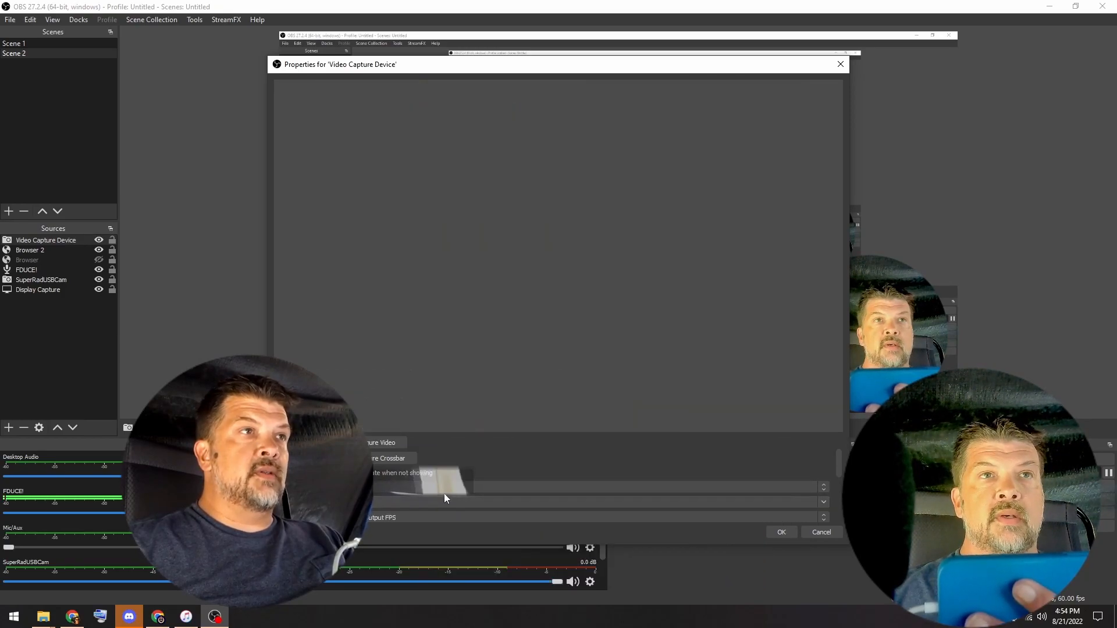
click(819, 506)
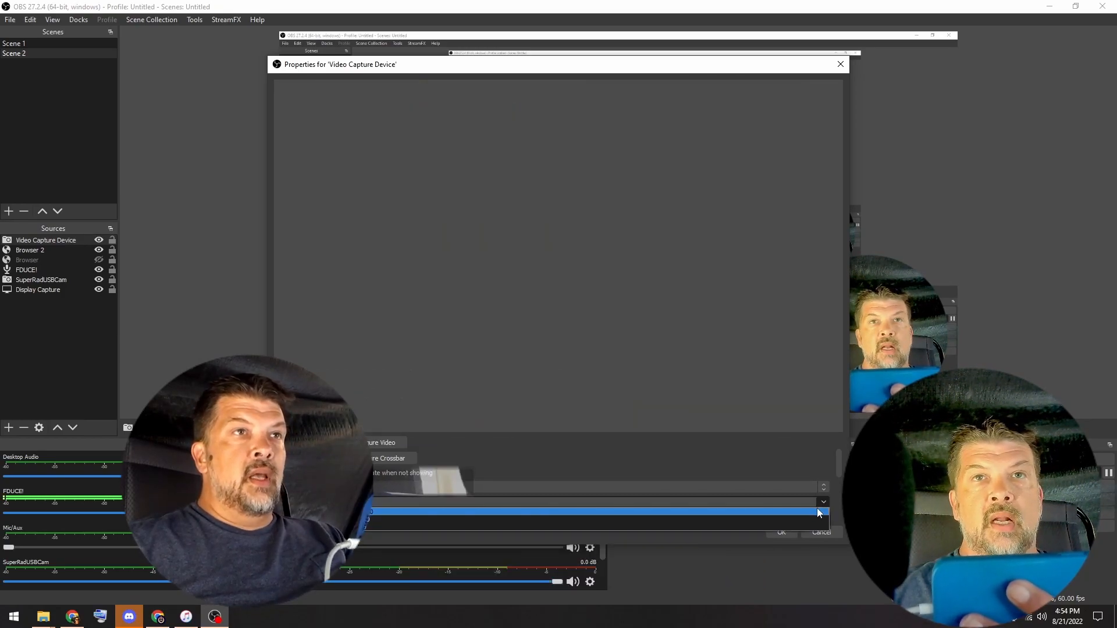
click(597, 512)
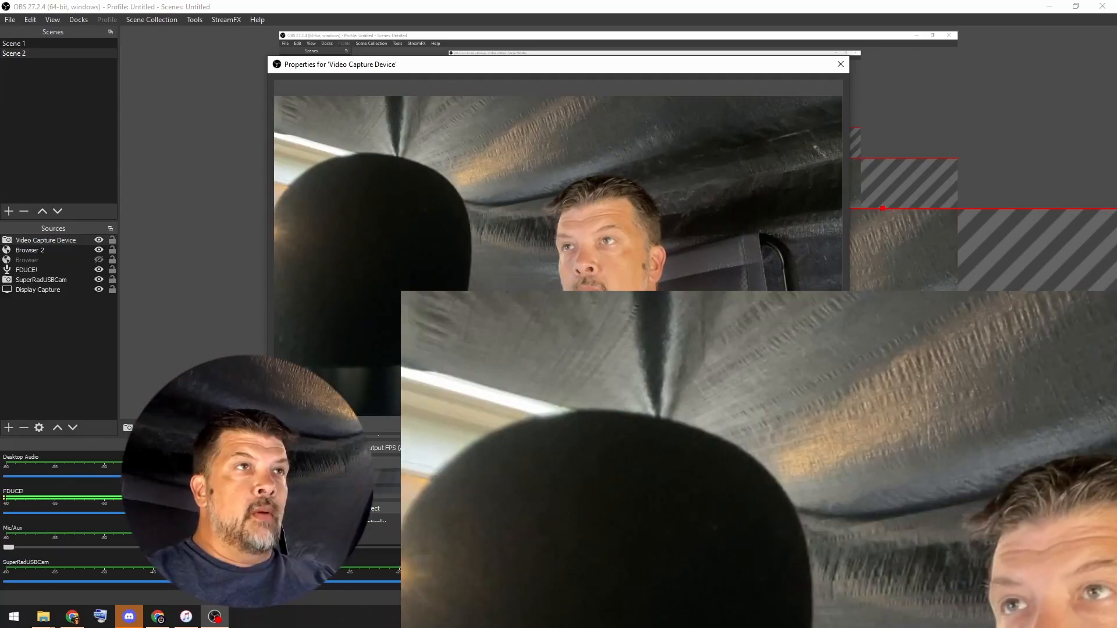
key(Return)
- Scale down the Video Capture Device image, move the Browser 2 circle aside, and place the image between the two circular cameras
drag(539, 214, 413, 61)
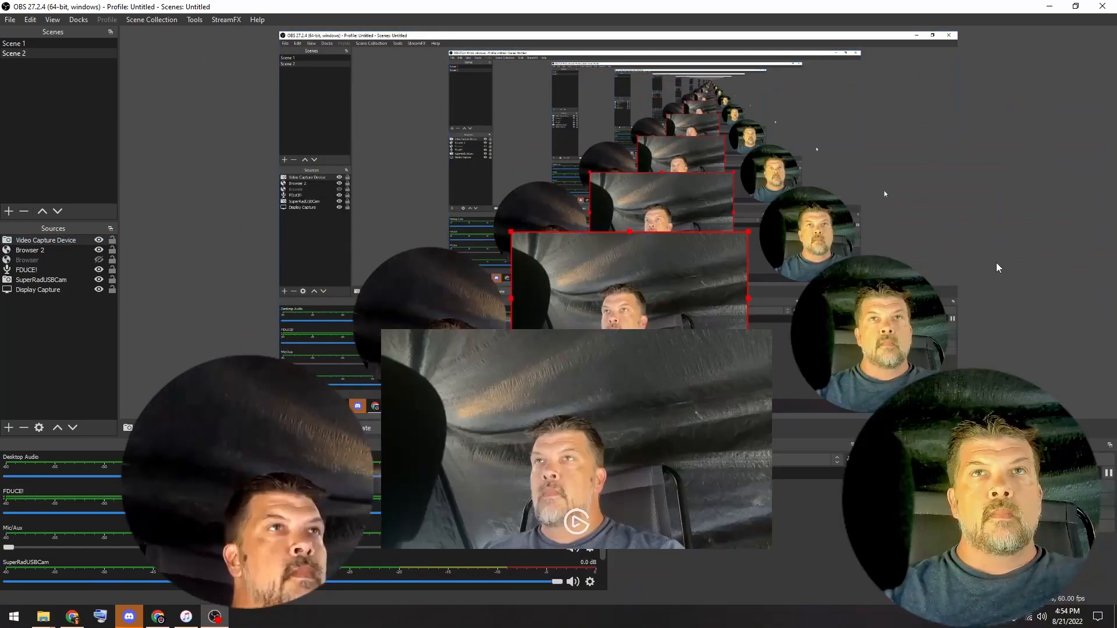
click(997, 266)
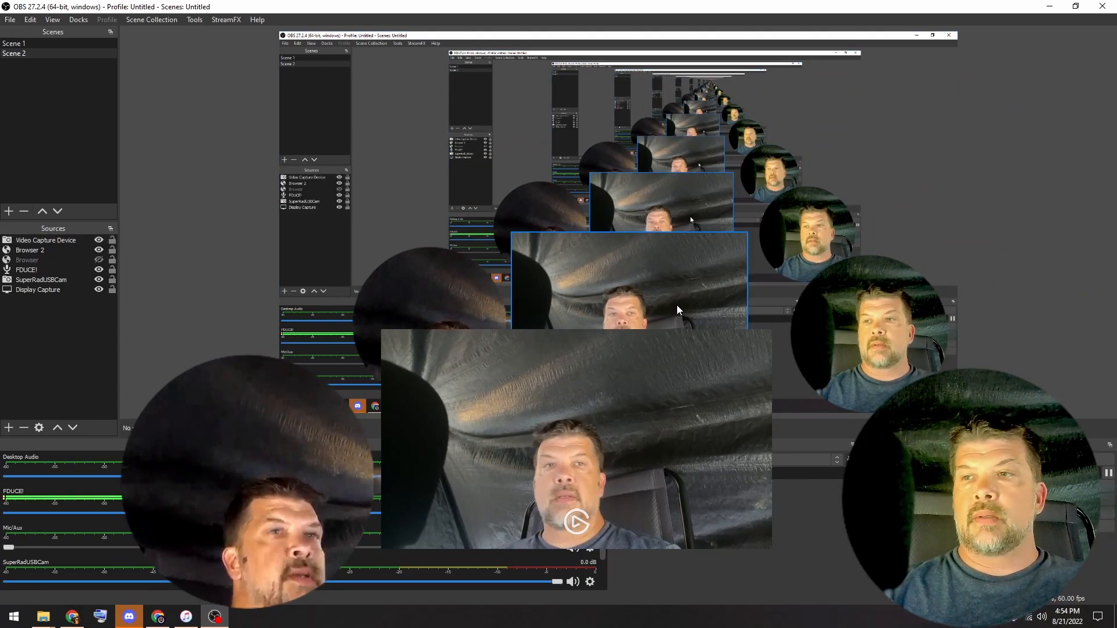
drag(676, 305, 386, 320)
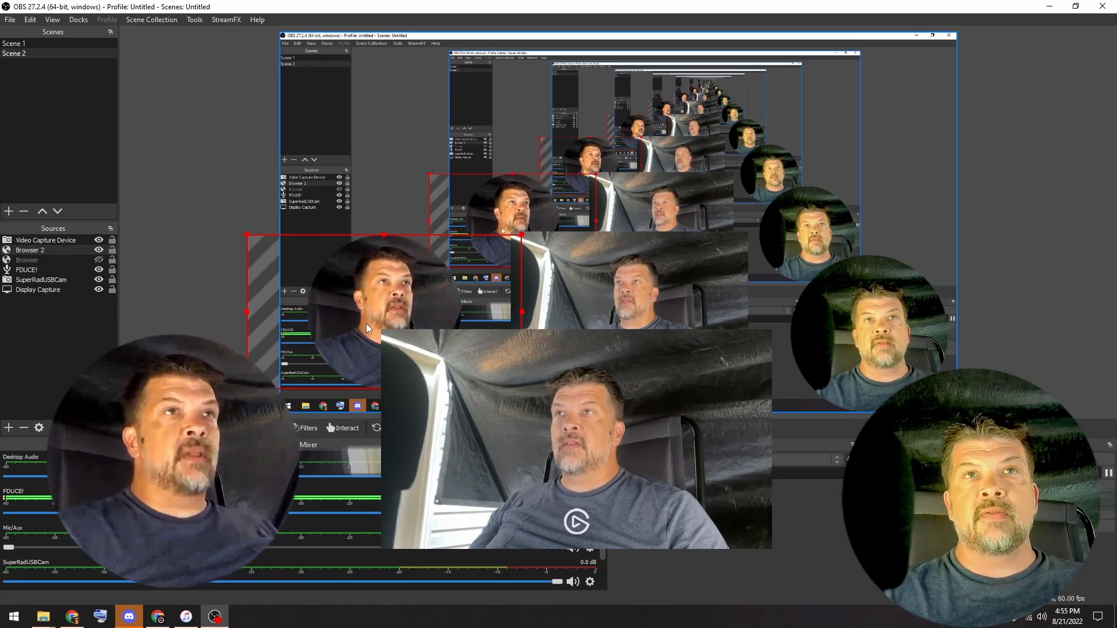
drag(379, 322, 672, 345)
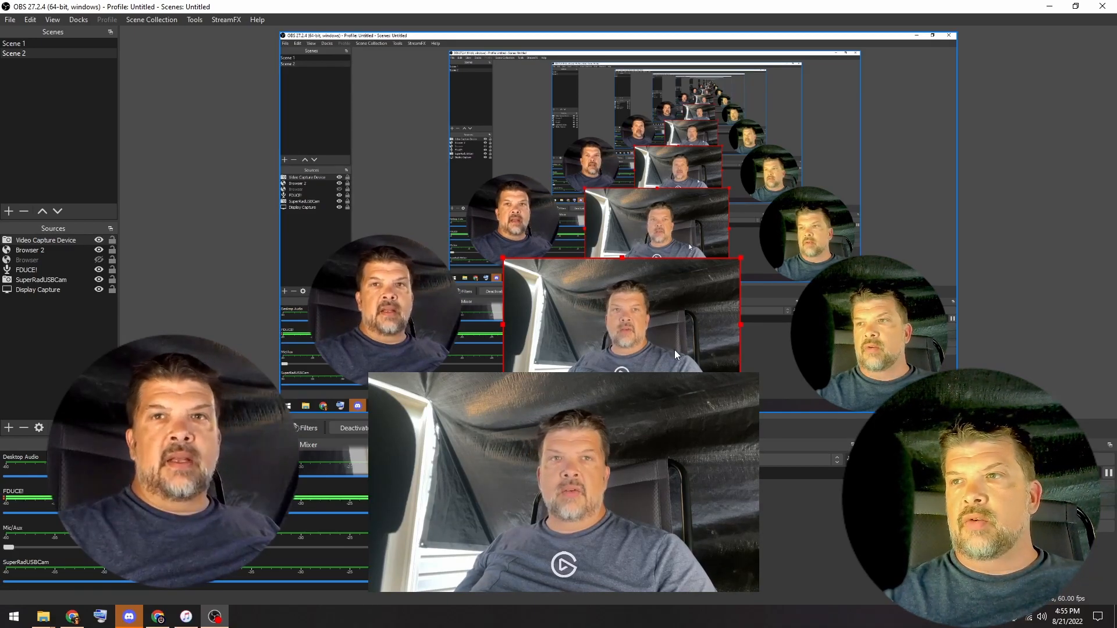
drag(637, 342, 627, 314)
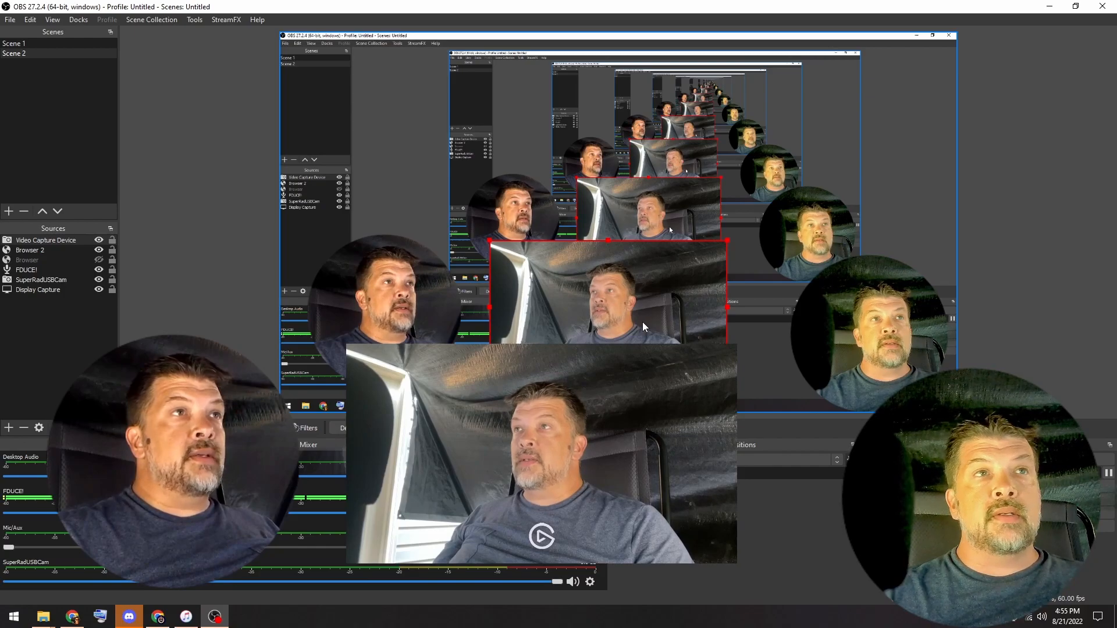
- Add an Image Mask/Blend filter to the Video Capture Device using download.png as the circular mask and close its filters
right_click(55, 238)
click(108, 596)
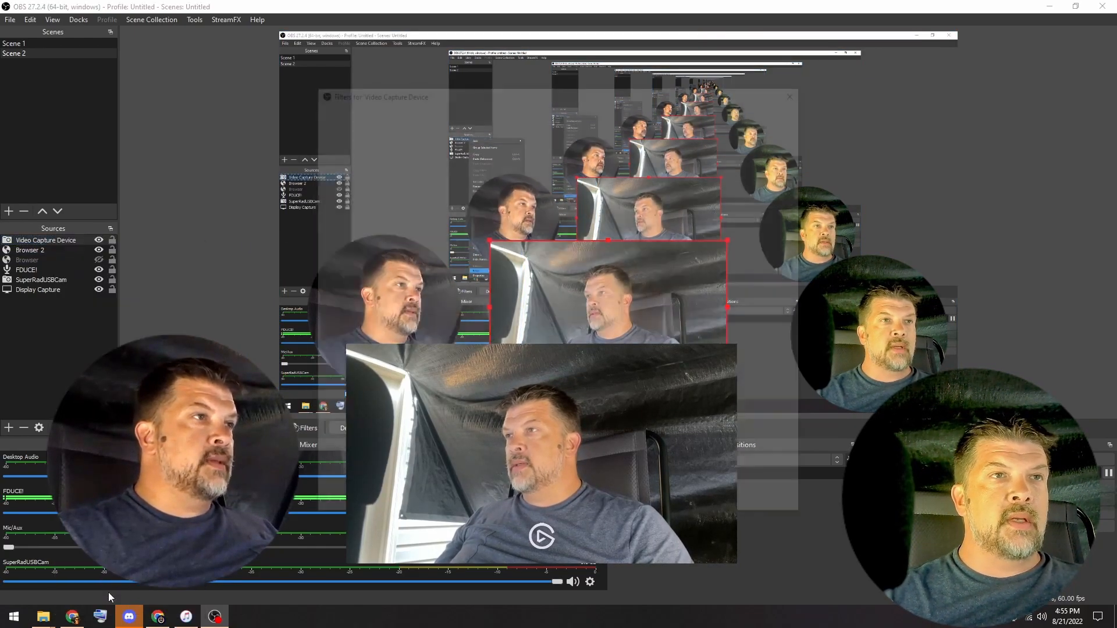
click(320, 507)
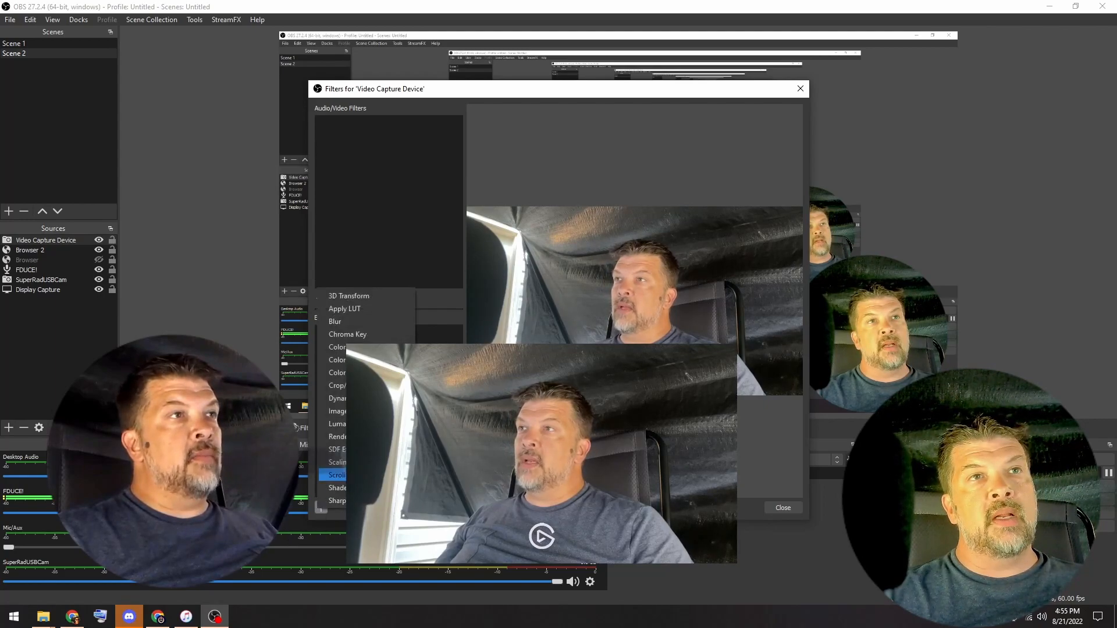
click(334, 411)
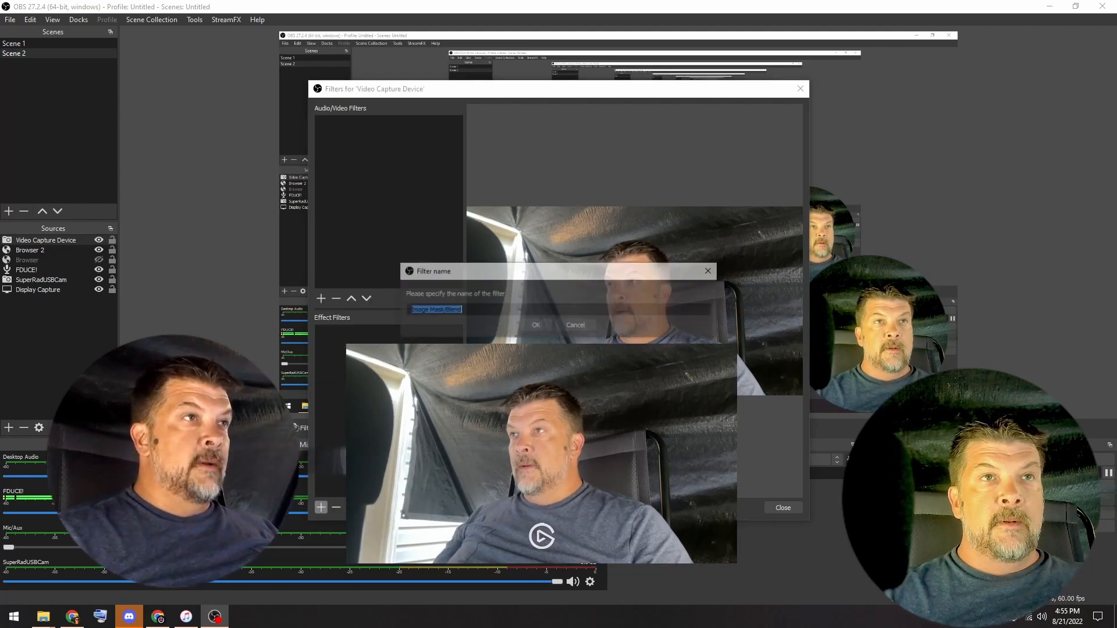
click(553, 323)
click(769, 330)
click(458, 291)
double_click(458, 290)
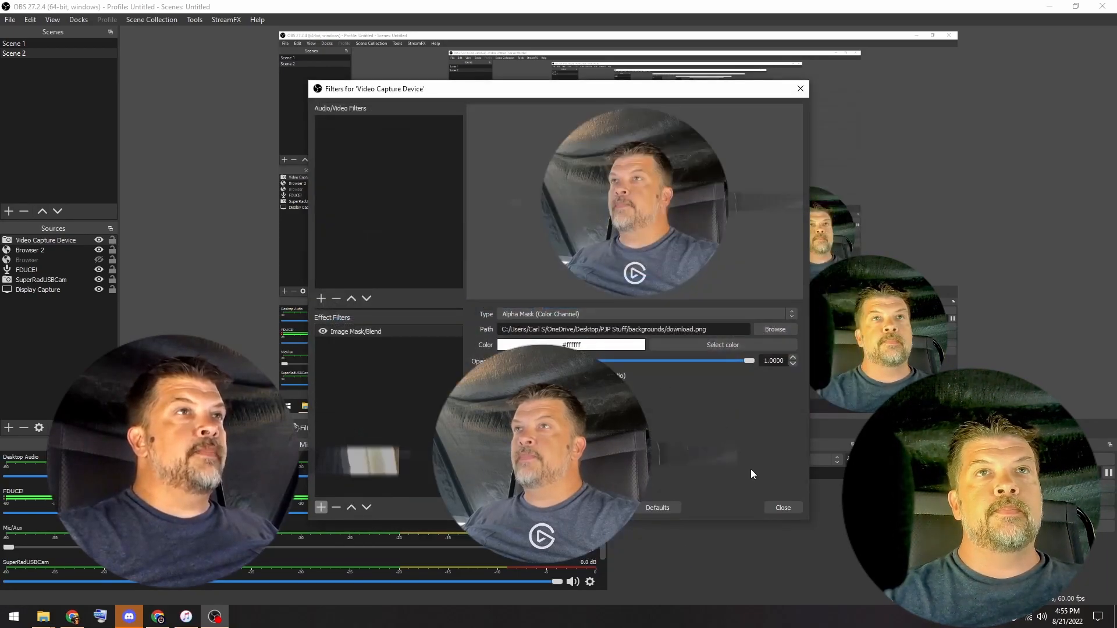
click(769, 509)
- Enlarge the circular Video Capture Device image and reposition it between the other two cameras
drag(670, 365, 673, 372)
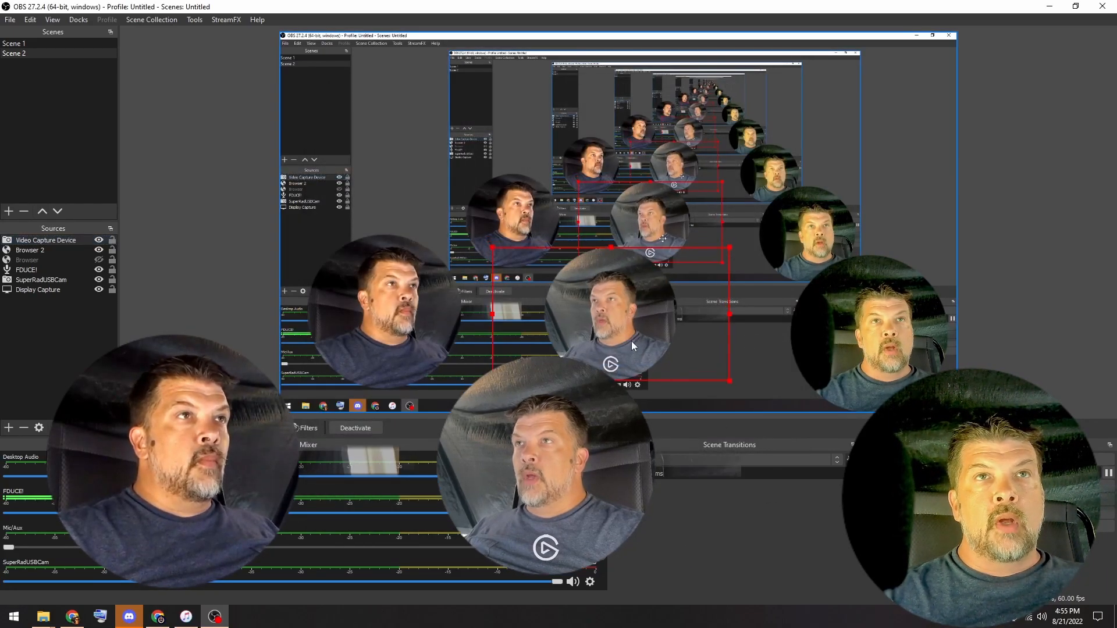
drag(490, 247, 420, 208)
drag(609, 263, 664, 285)
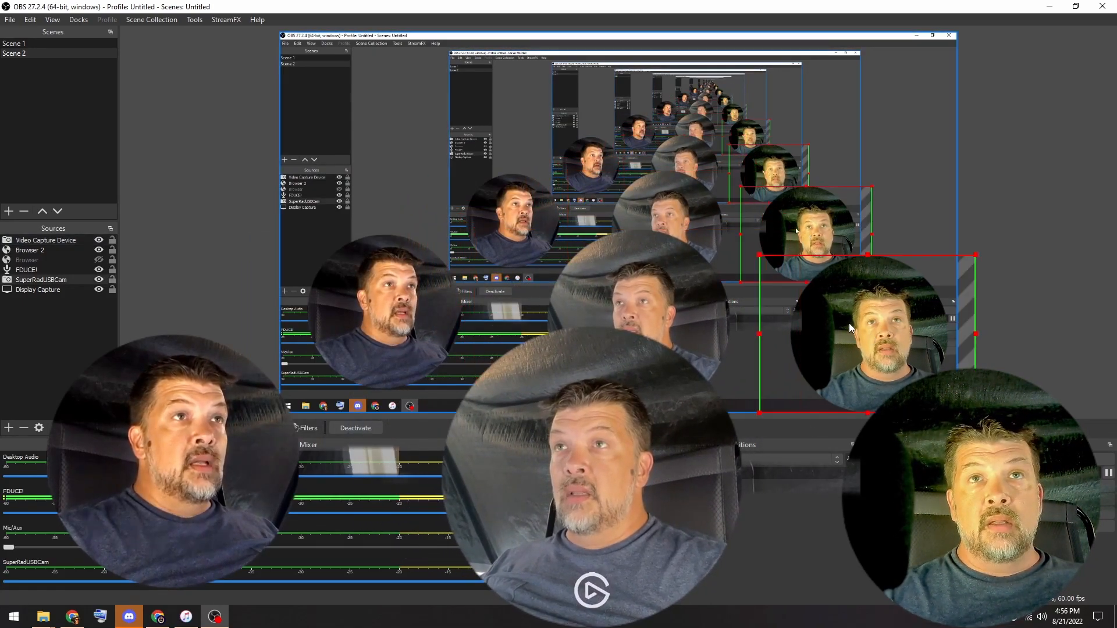
- Move the SuperRadUSBCam circle closer to the middle camera and enlarge it to a similar size
drag(850, 323, 801, 293)
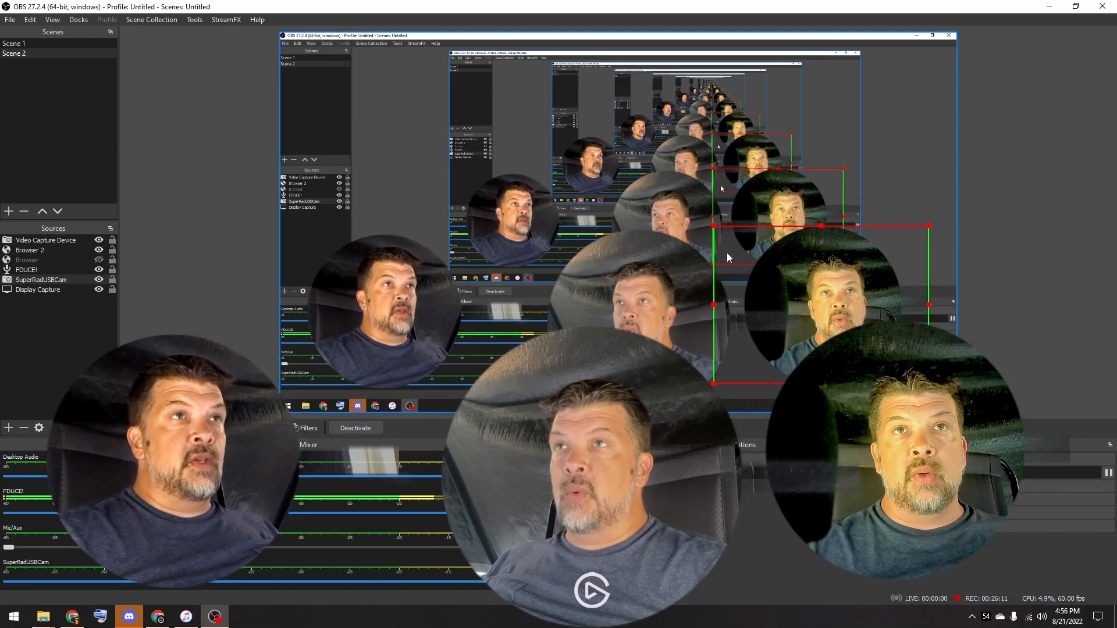
drag(710, 225, 674, 198)
drag(764, 260, 786, 289)
click(1038, 315)
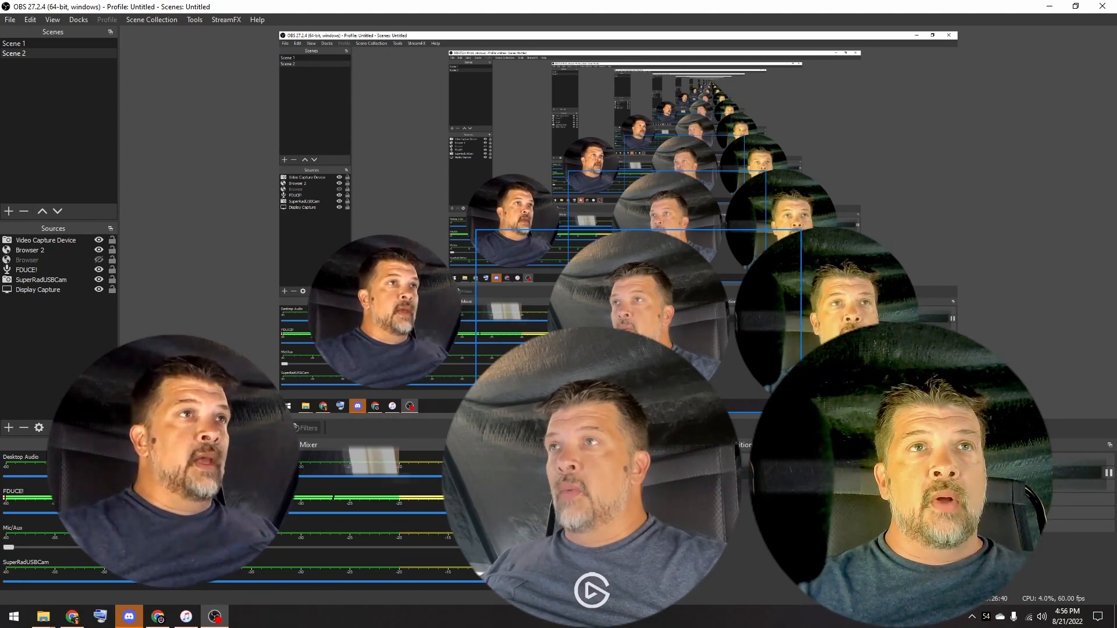
- Add a Color Correction filter to the Video Capture Device with gamma -0.32, contrast 0.29, brightness -0.0076 and saturation -0.08
click(47, 240)
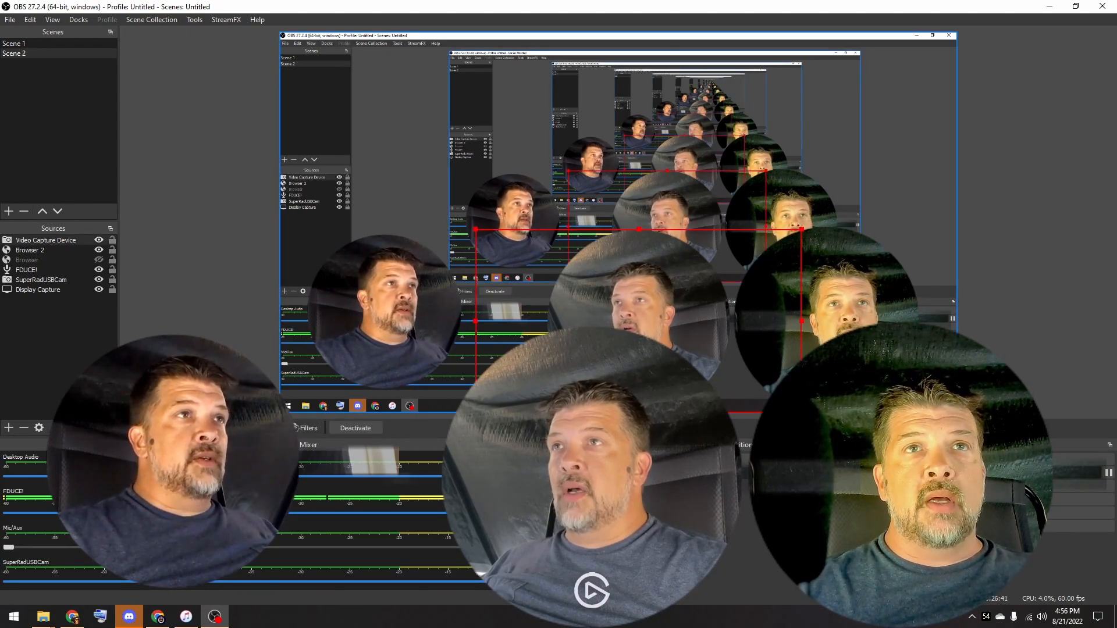
right_click(47, 241)
click(67, 601)
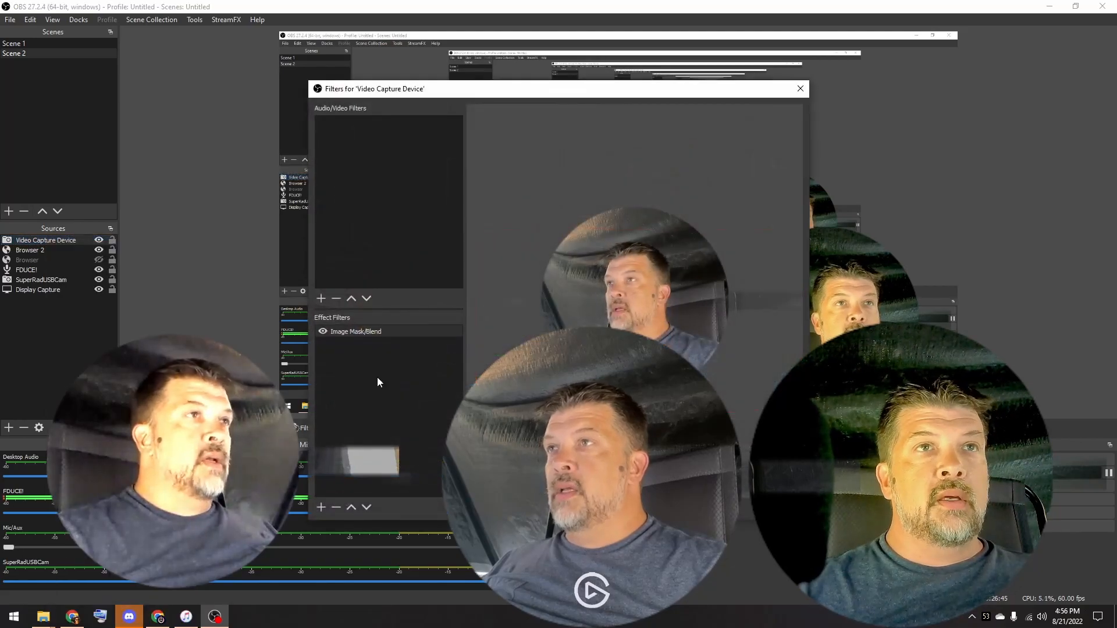
right_click(366, 366)
mouse_move(399, 374)
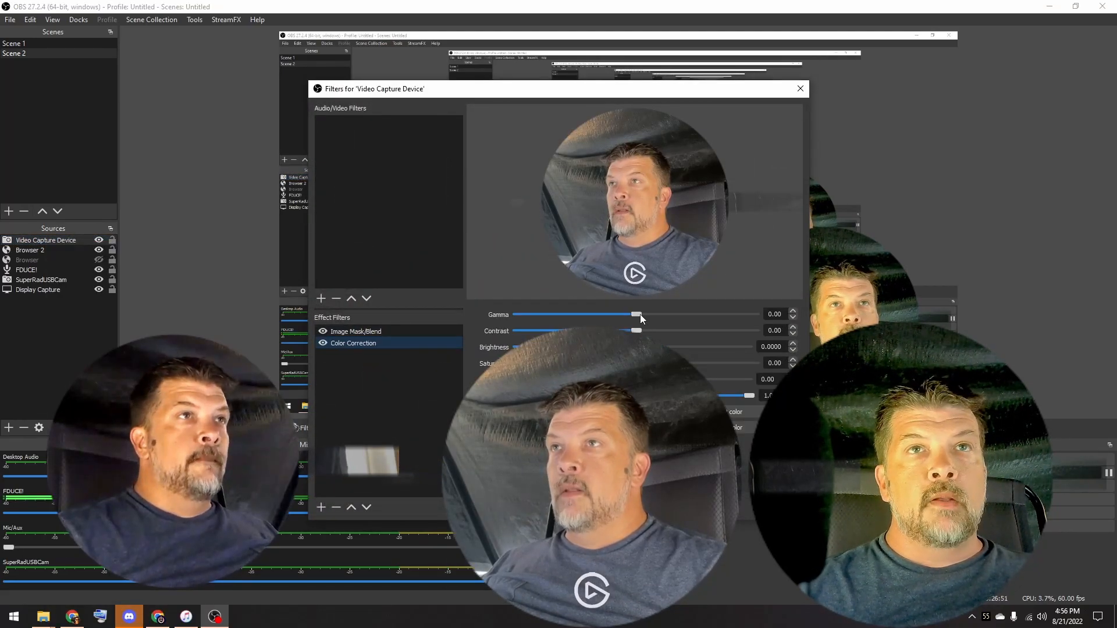
drag(640, 314, 630, 346)
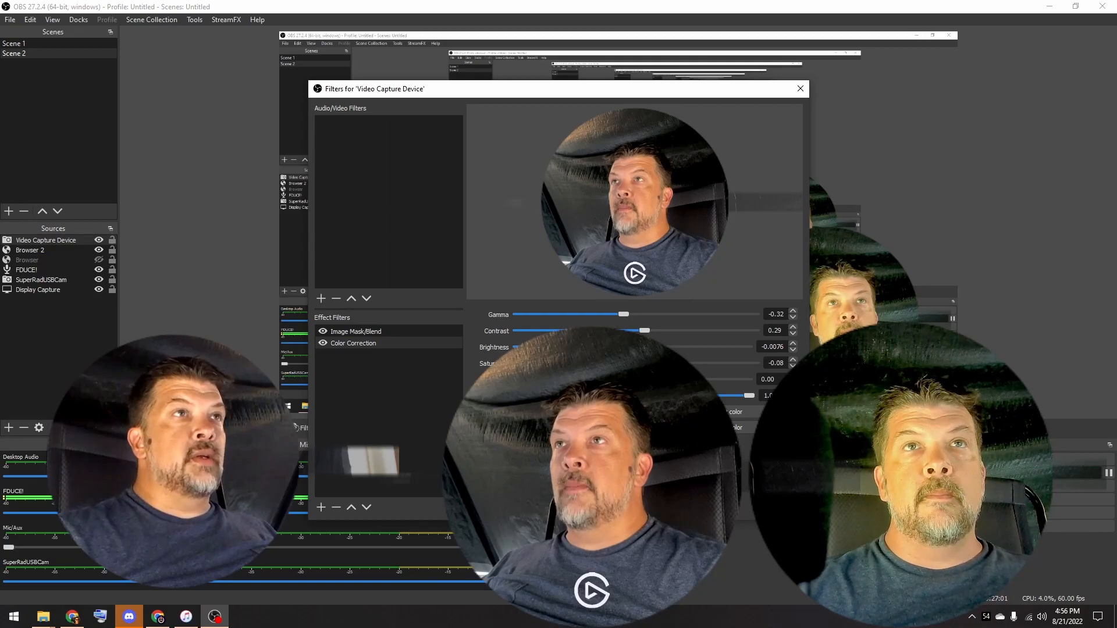
click(781, 508)
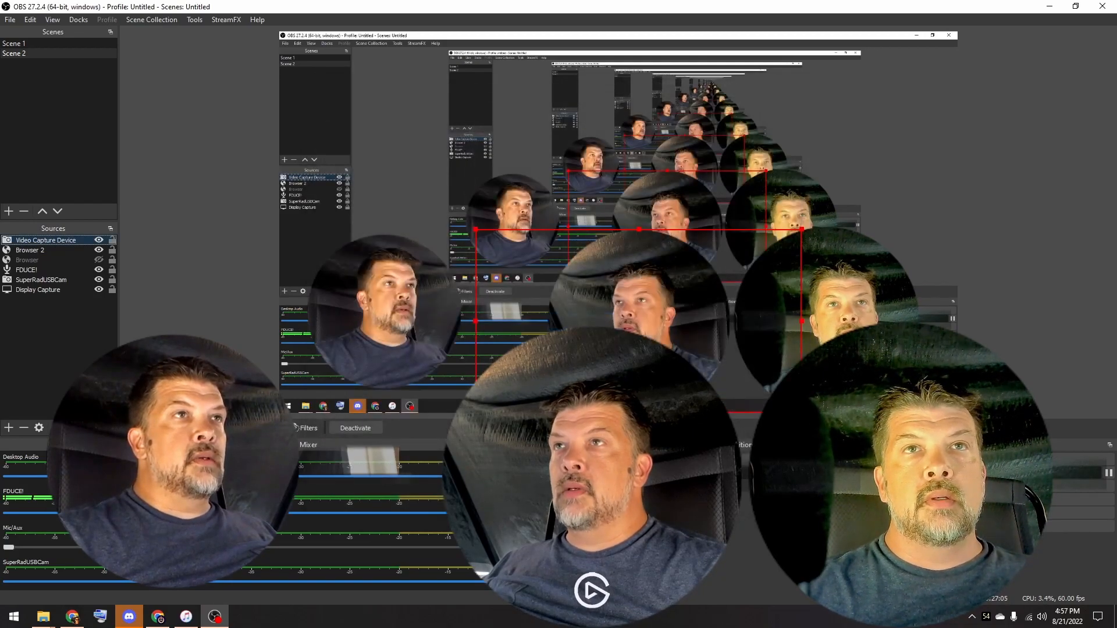
- Hide the Browser 2 source, then move and enlarge the circular Video Capture Device image over most of the canvas
drag(686, 362, 644, 361)
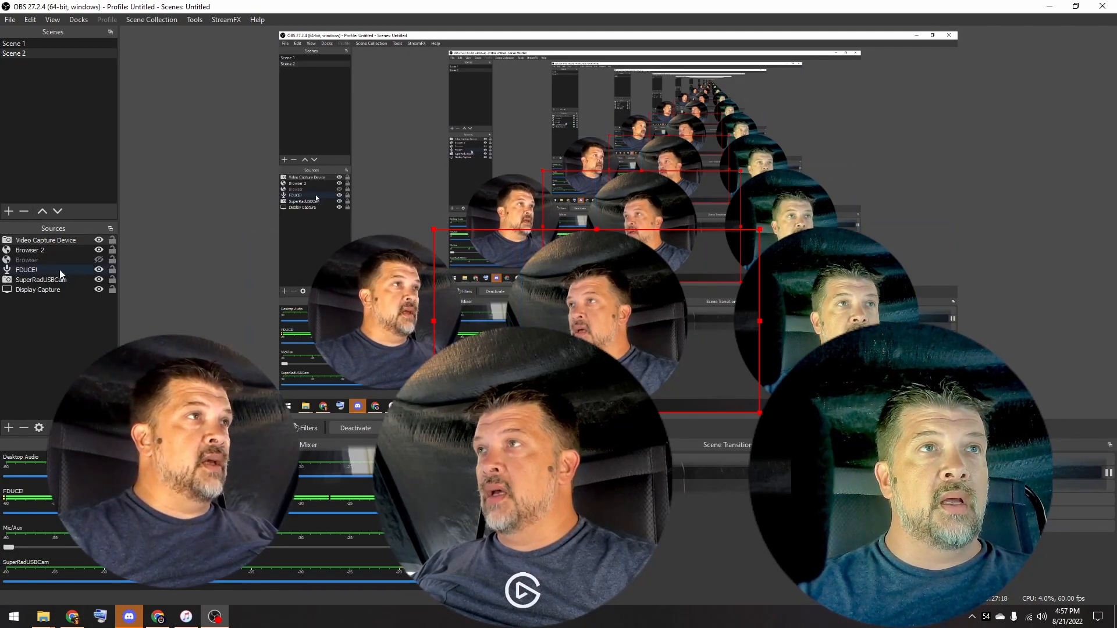
click(99, 251)
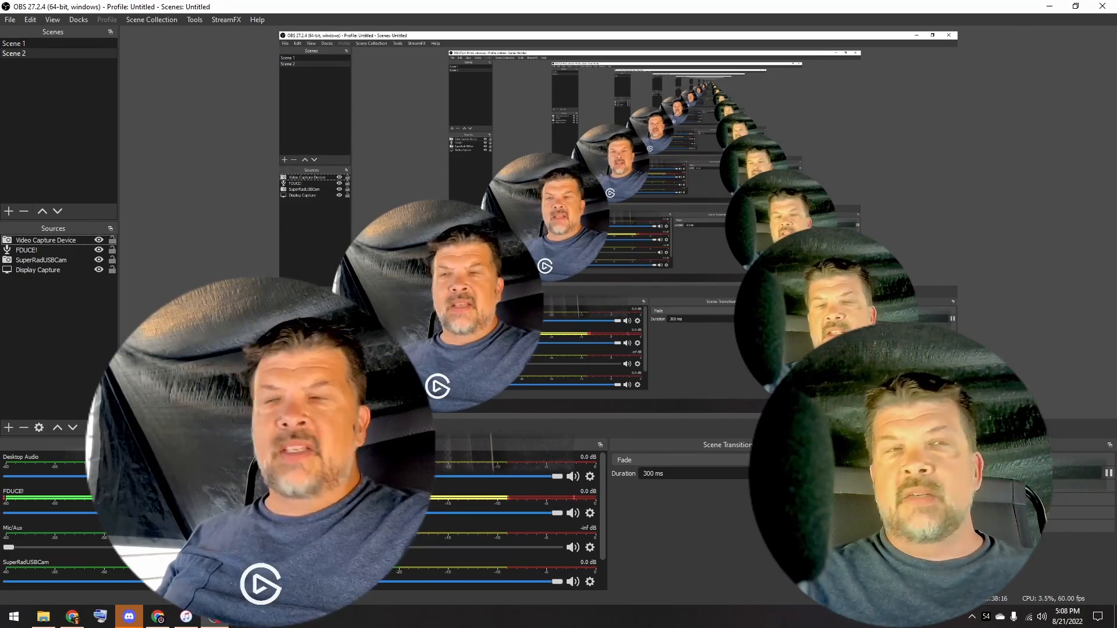
click(466, 291)
drag(628, 199, 899, 47)
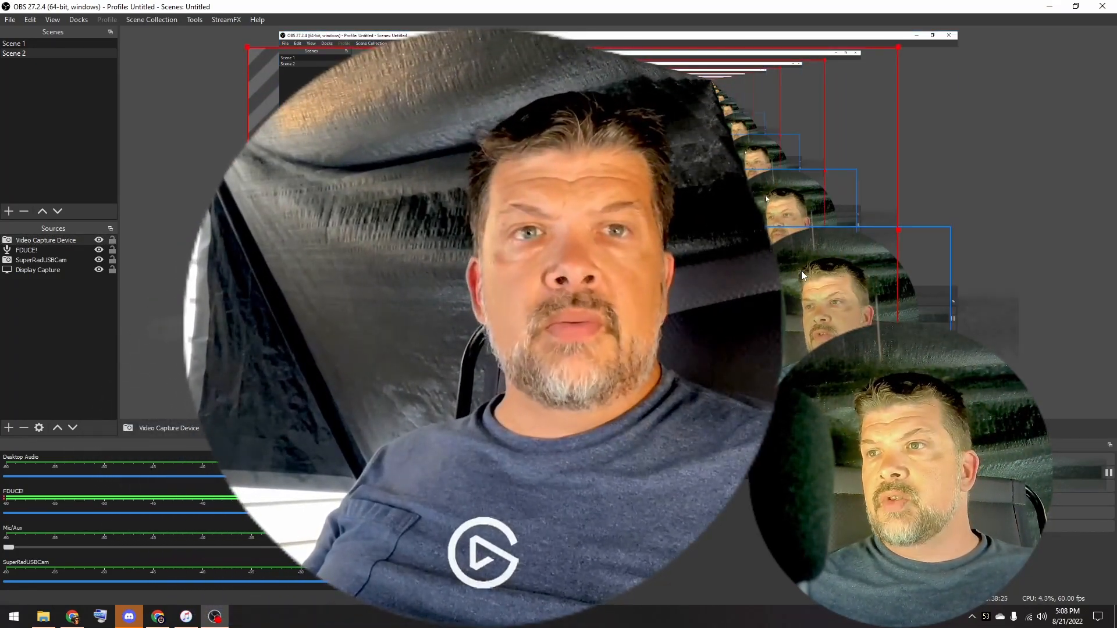